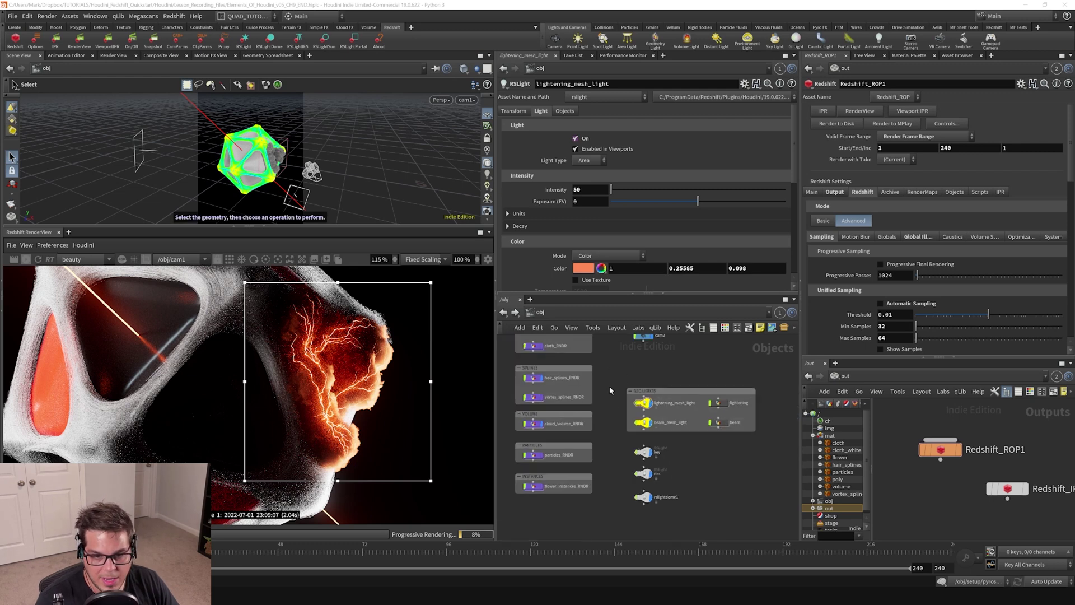
# Hide the hair_splines_RNDR and cloud_volume_RNDR objects from the scene
pyautogui.moveTo(617, 406); pyautogui.dragTo(627, 450, button='middle')
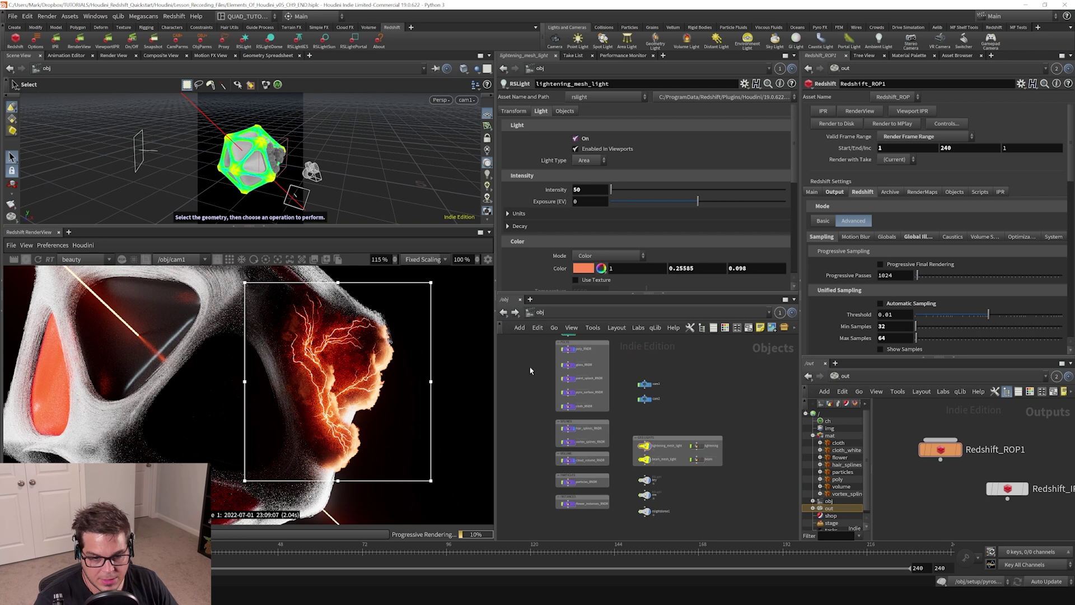
pyautogui.scroll(3, 550, 416)
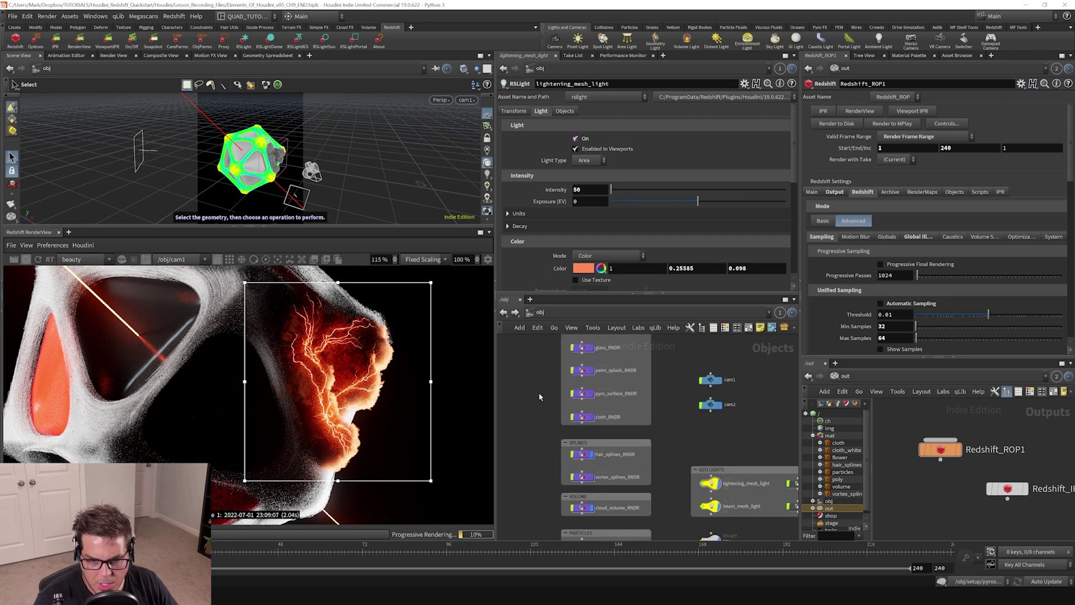
pyautogui.scroll(-2, 538, 396)
pyautogui.moveTo(572, 435); pyautogui.dragTo(575, 384, button='middle')
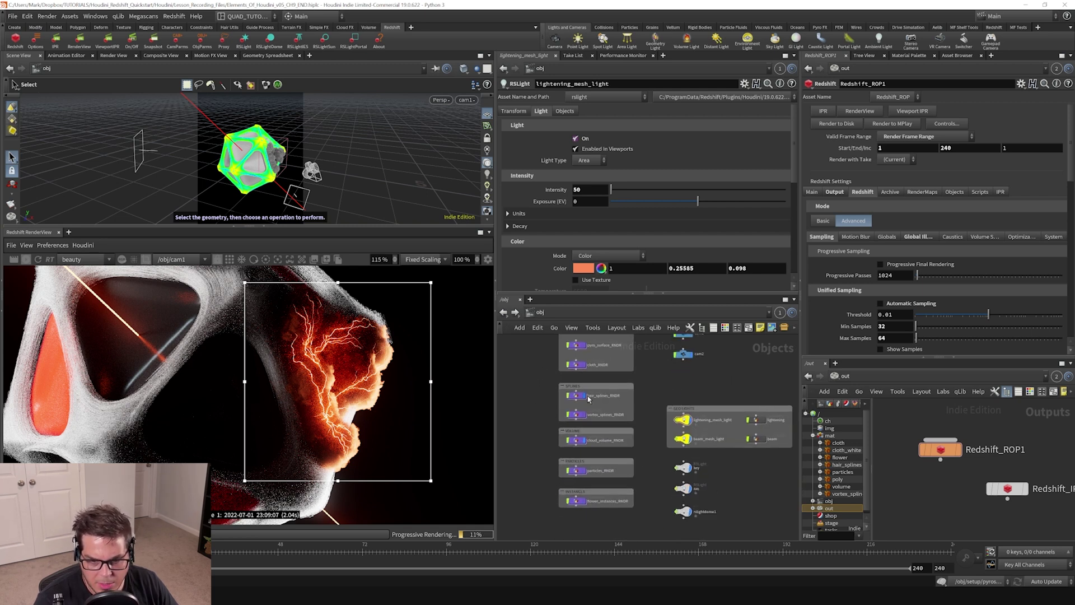
pyautogui.click(585, 397)
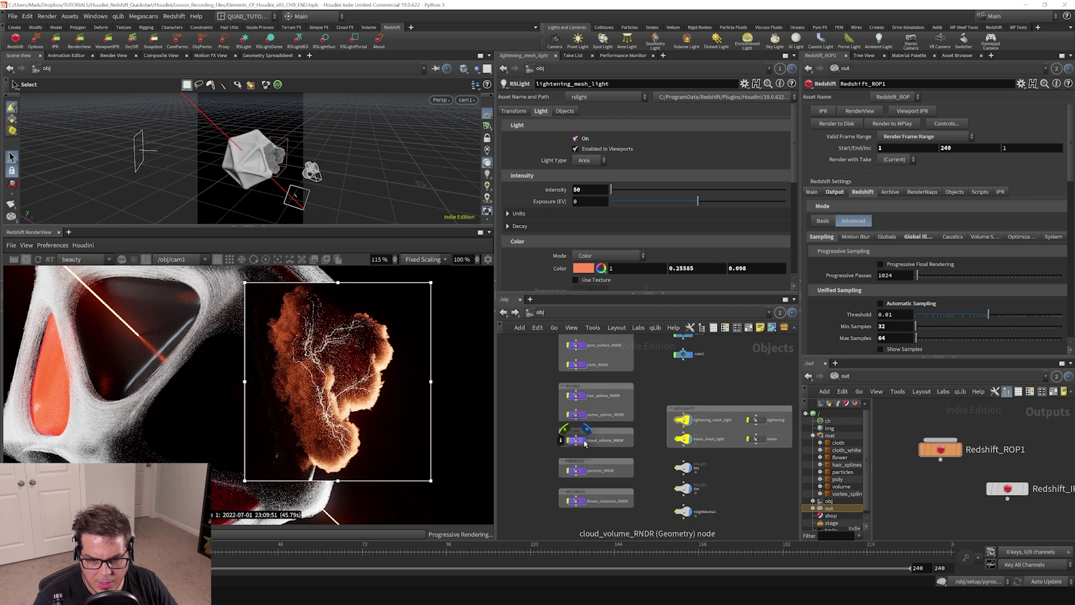
pyautogui.click(585, 441)
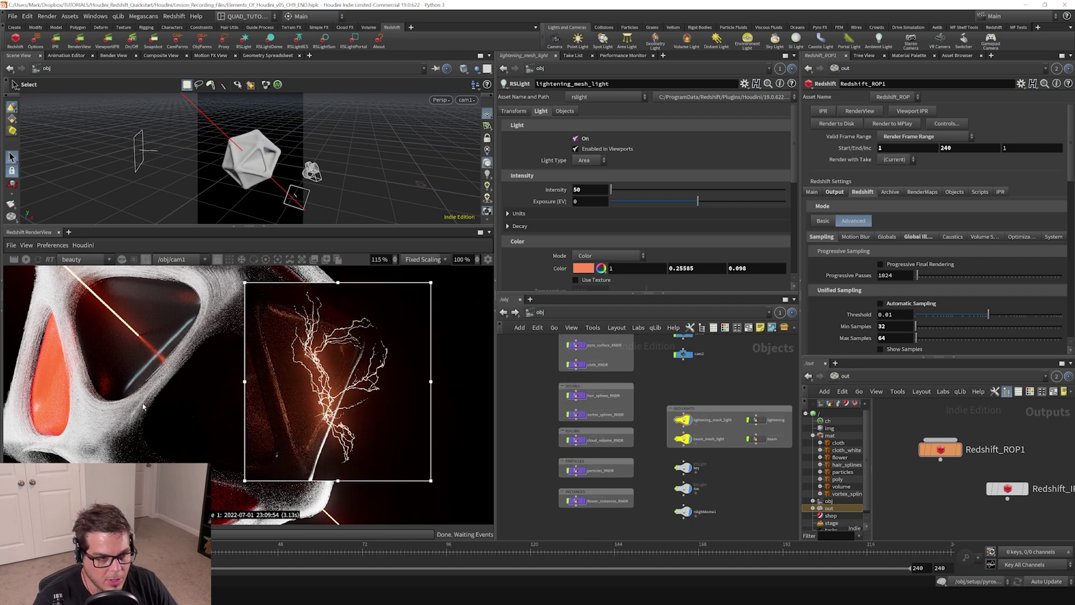
# Turn on the display of the flower_instances_RNDR object in the INSTANCES group
pyautogui.scroll(-5, 143, 407)
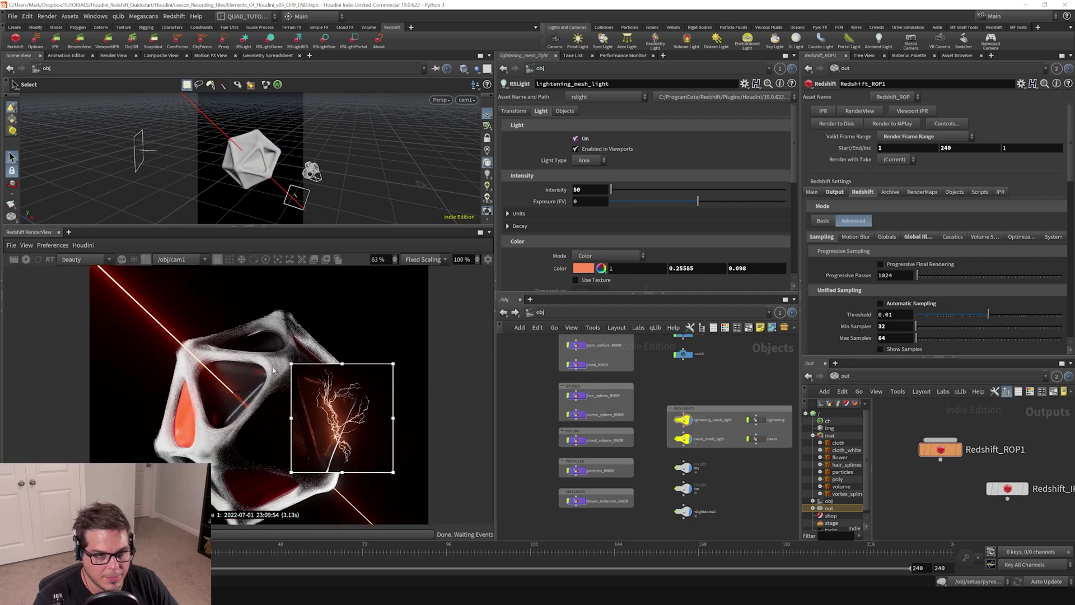
pyautogui.moveTo(566, 505); pyautogui.dragTo(559, 444, button='middle')
pyautogui.scroll(4, 561, 445)
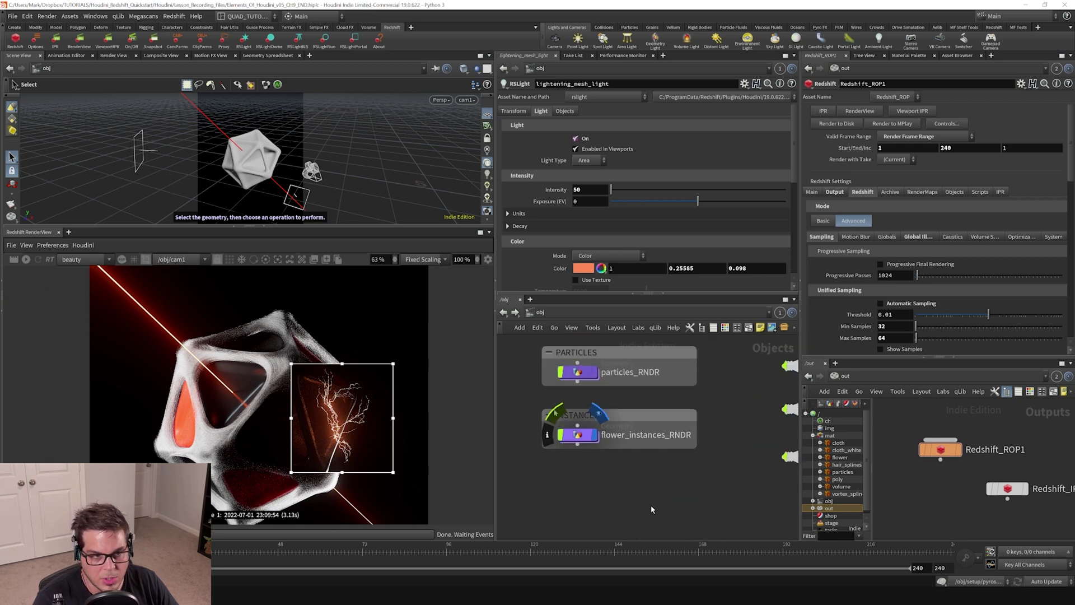
pyautogui.click(594, 435)
# Enlarge the scene viewport and look through cam2 with the camera locked to the view, framing the flowers on the cloth
pyautogui.moveTo(313, 226); pyautogui.dragTo(314, 334)
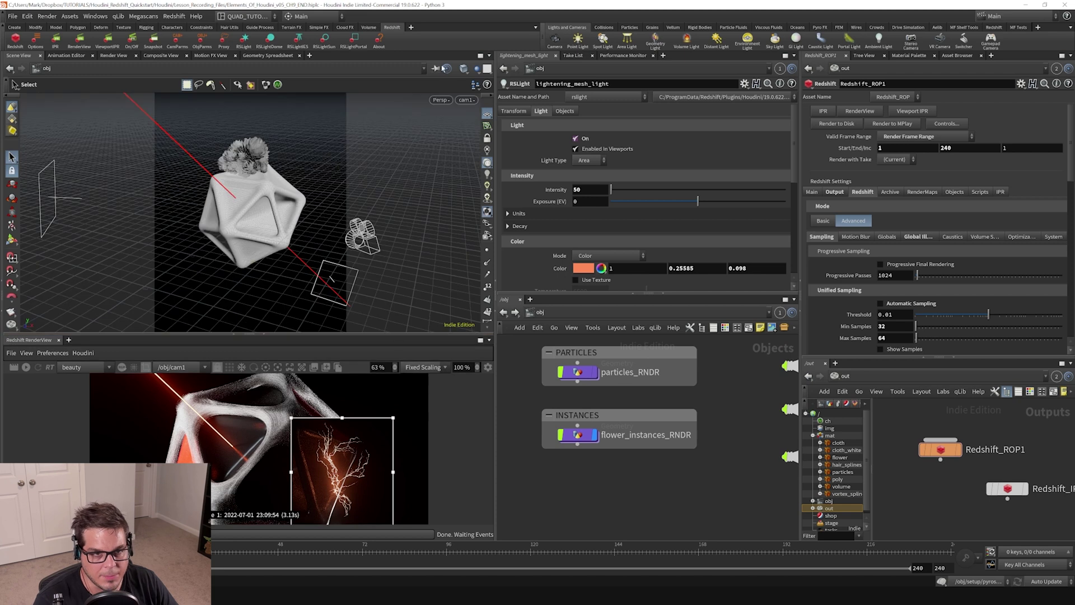
pyautogui.click(466, 100)
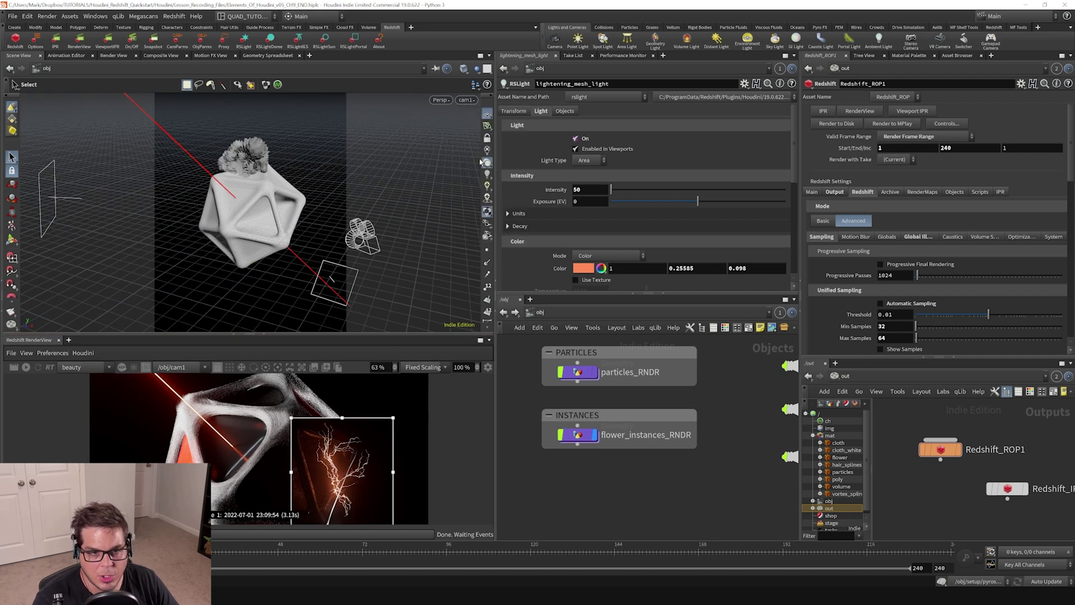
pyautogui.click(487, 126)
pyautogui.click(487, 139)
pyautogui.keyDown('alt'); pyautogui.moveTo(303, 161); pyautogui.dragTo(297, 219); pyautogui.keyUp('alt')
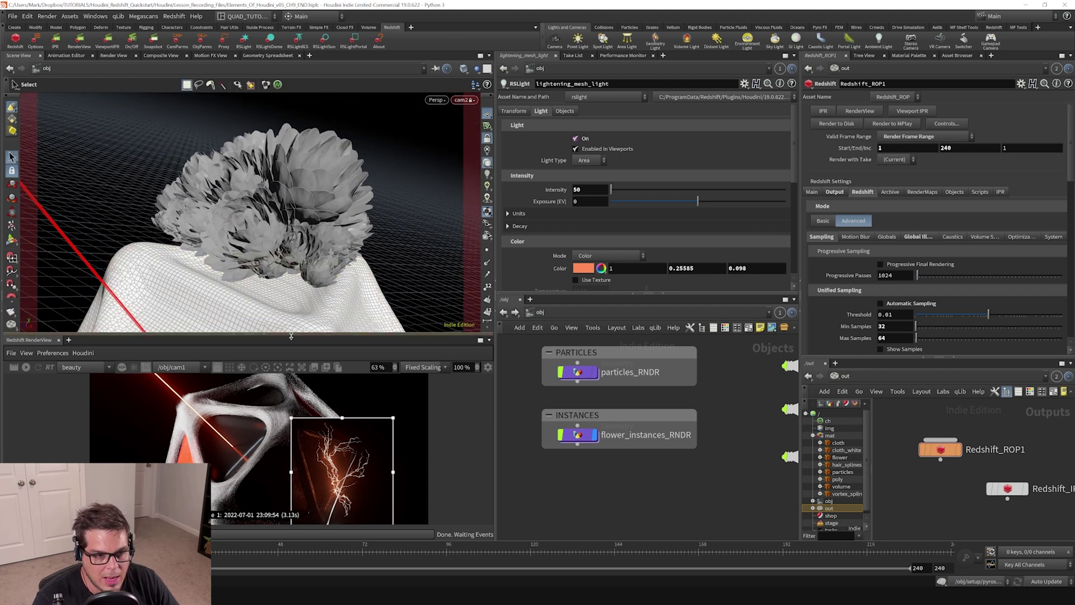
pyautogui.press('s')
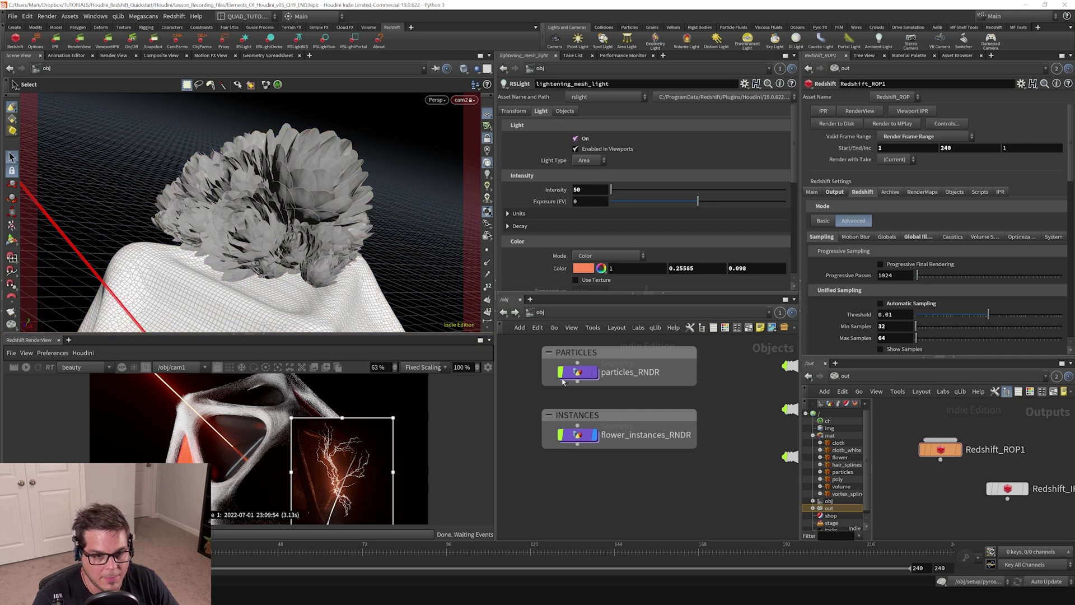
# Open the flower_instances_RNDR network and examine its DISPLAY and RENDER branches
pyautogui.doubleClick(582, 438)
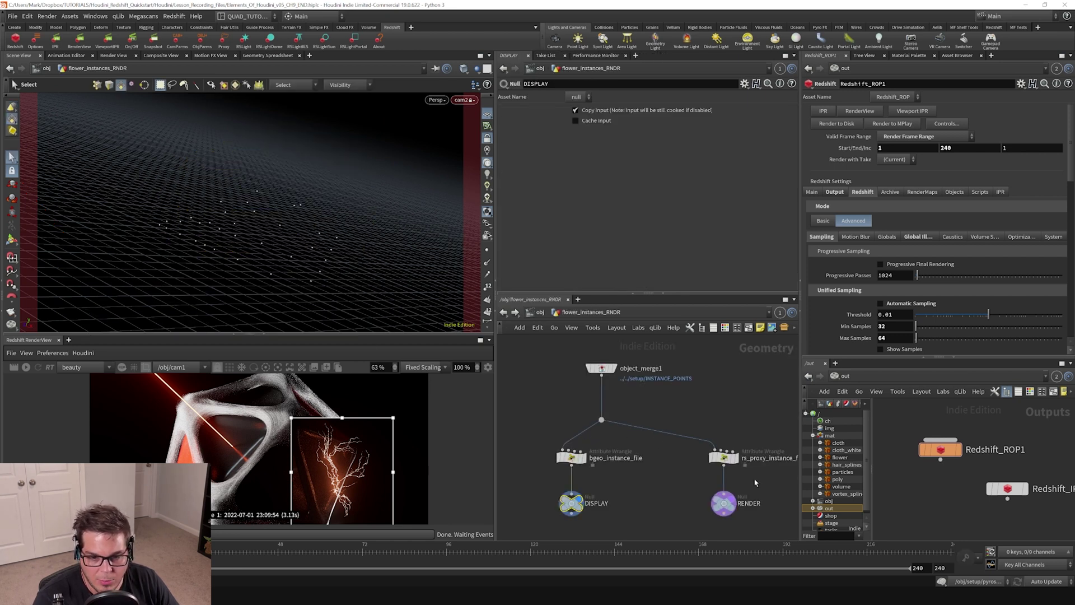
pyautogui.moveTo(649, 507); pyautogui.dragTo(628, 500, button='middle')
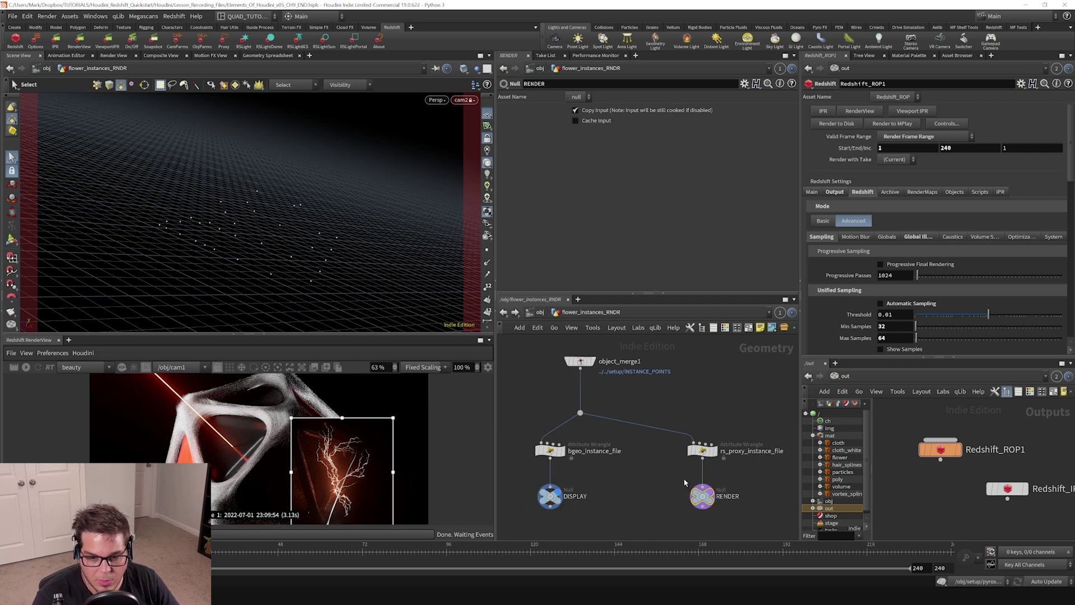
pyautogui.moveTo(653, 469); pyautogui.dragTo(721, 519)
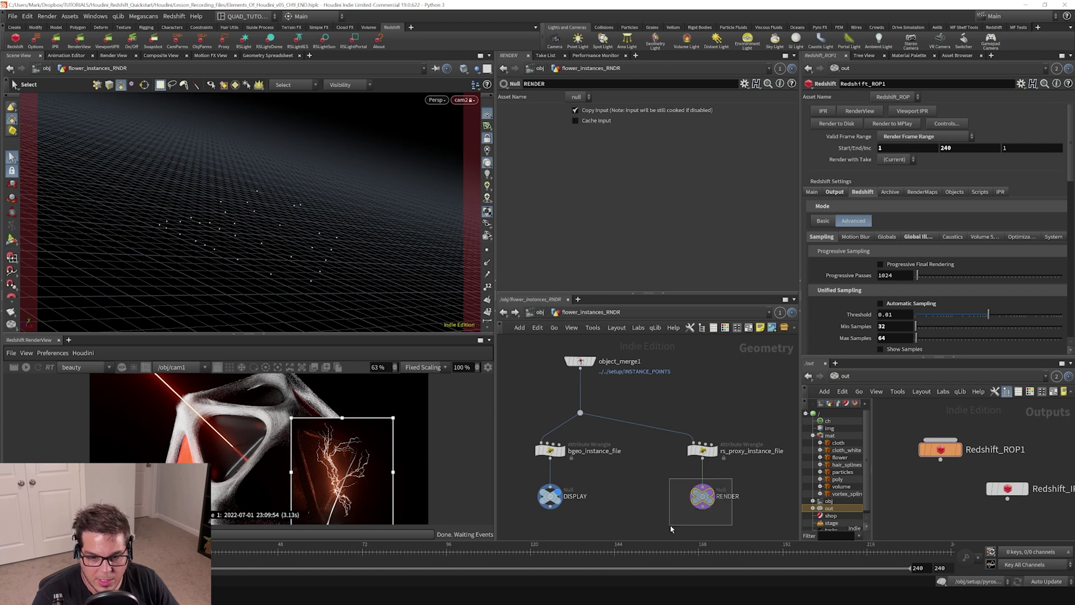
# Examine the instancefile expression and its flower.bgeo.sc path in the bgeo_instance_file wrangle
pyautogui.click(563, 452)
pyautogui.moveTo(525, 172)
pyautogui.mouseDown()
pyautogui.moveTo(698, 175)
pyautogui.moveTo(518, 173)
pyautogui.mouseUp()
pyautogui.click(567, 173)
pyautogui.moveTo(636, 174); pyautogui.dragTo(513, 175)
pyautogui.click(683, 173)
pyautogui.moveTo(583, 171); pyautogui.dragTo(666, 171)
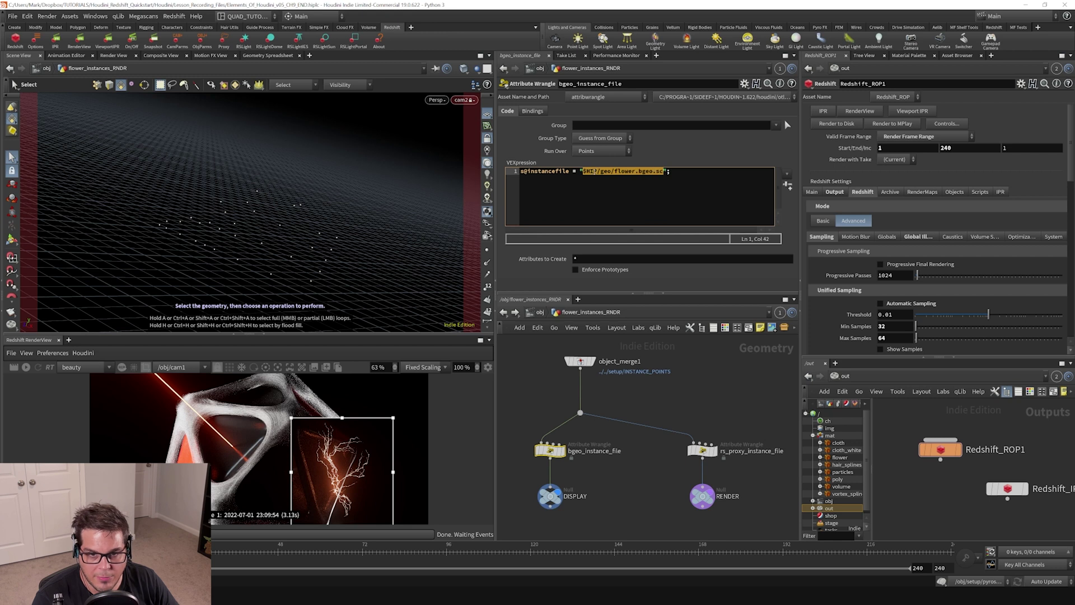
pyautogui.click(594, 171)
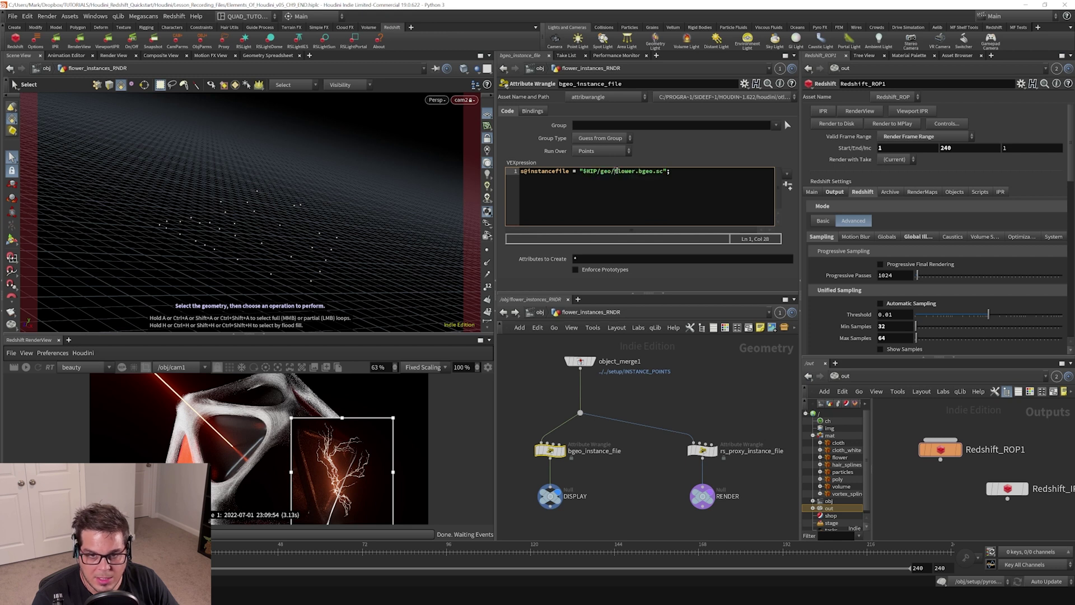
pyautogui.moveTo(617, 171); pyautogui.dragTo(661, 172)
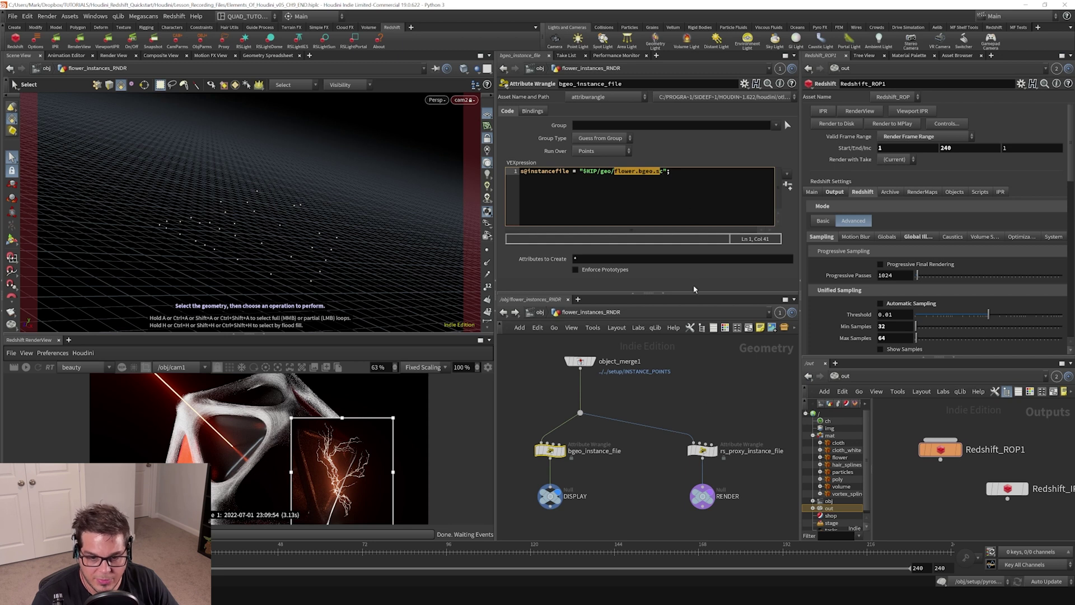
# Examine the flower.rs path in the rs_proxy_instance_file wrangle and compare it with the bgeo_instance_file wrangle
pyautogui.click(702, 450)
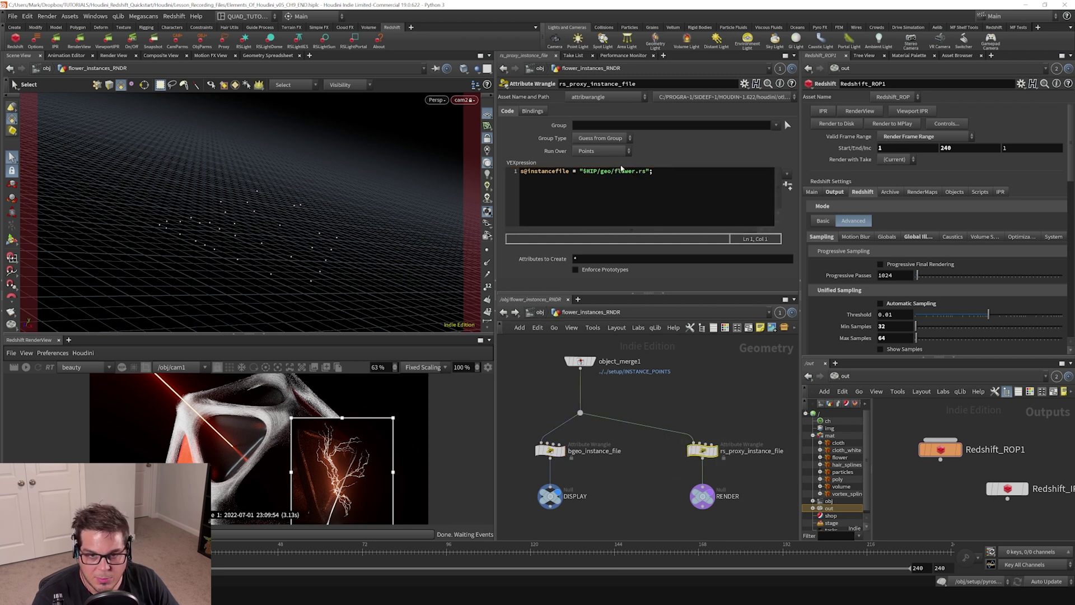
pyautogui.moveTo(614, 170); pyautogui.dragTo(651, 172)
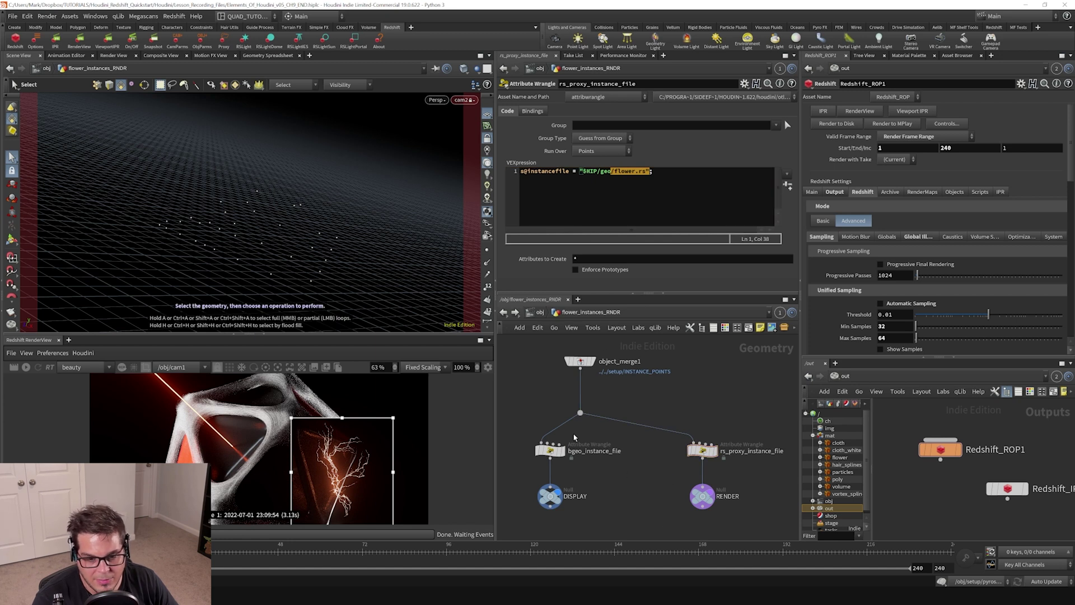
pyautogui.moveTo(511, 439); pyautogui.dragTo(730, 431)
pyautogui.click(550, 449)
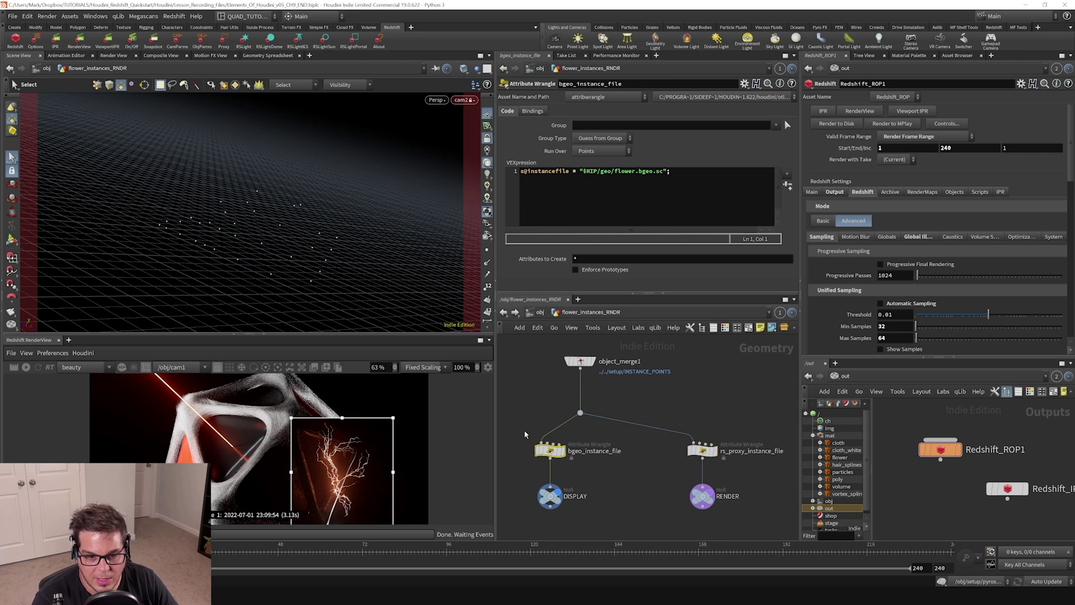
pyautogui.moveTo(636, 476); pyautogui.dragTo(670, 462)
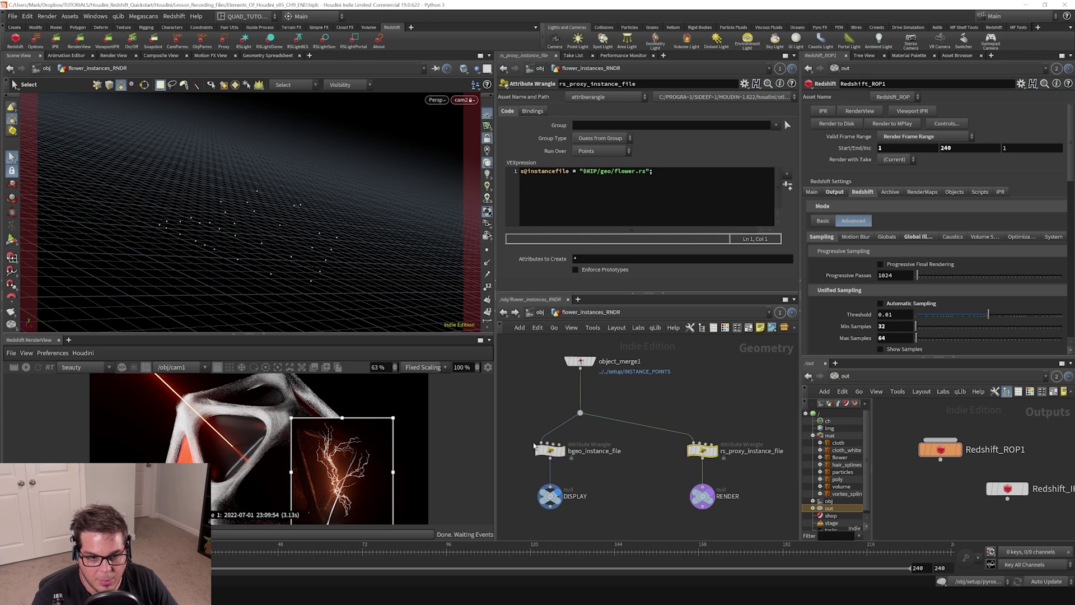
pyautogui.moveTo(528, 435); pyautogui.dragTo(600, 482)
pyautogui.click(702, 449)
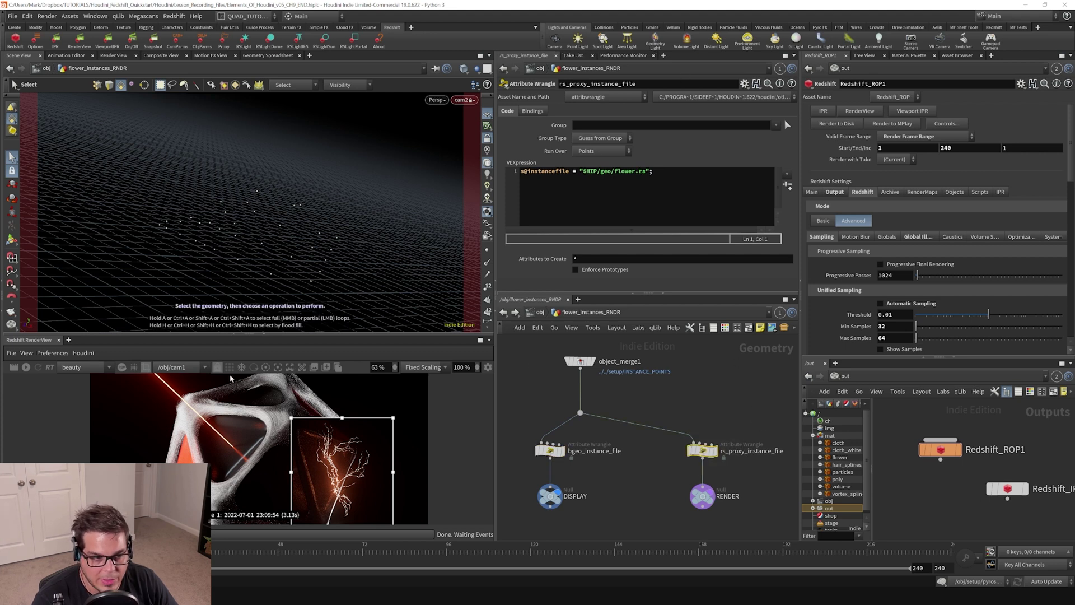
# Switch to File Explorer and look up flower.bgeo.sc and flower.rs in the project's geo folder, closing the window when done
pyautogui.moveTo(0, 115); pyautogui.dragTo(400, 155)
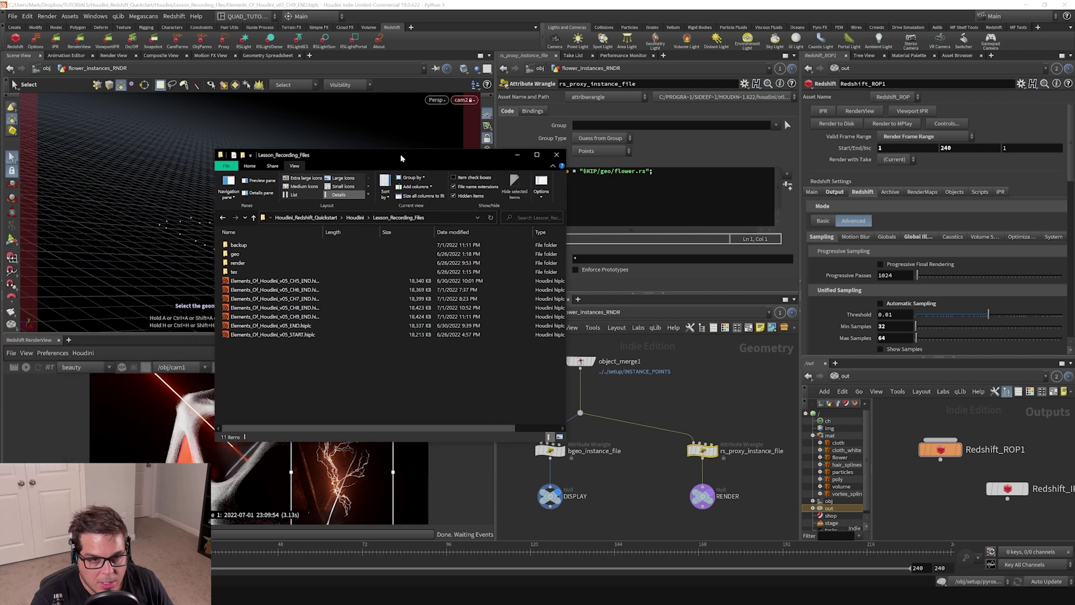
pyautogui.doubleClick(238, 256)
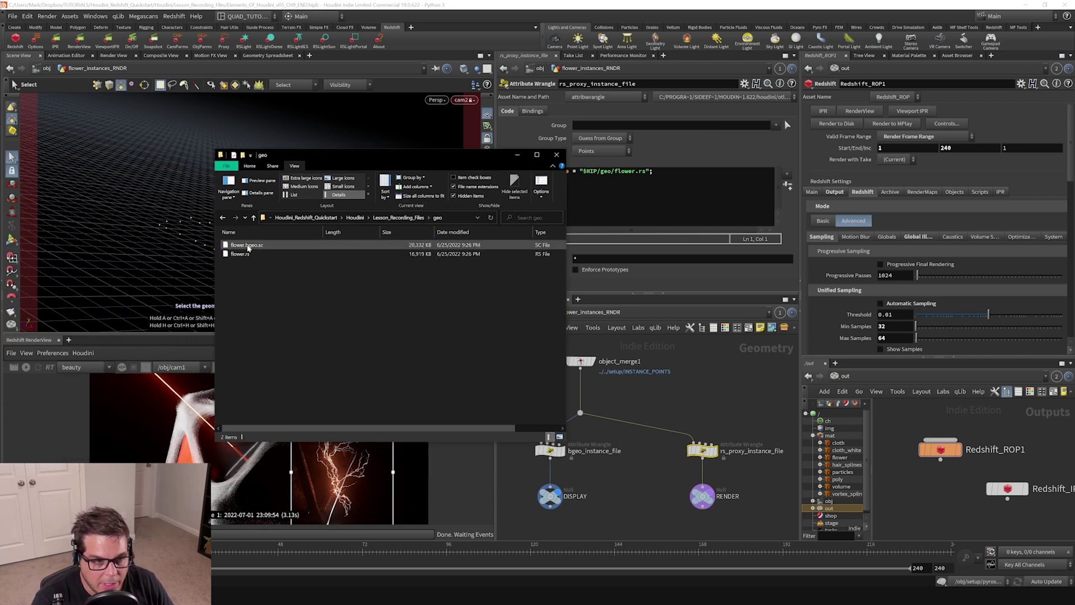
pyautogui.click(242, 245)
pyautogui.click(285, 255)
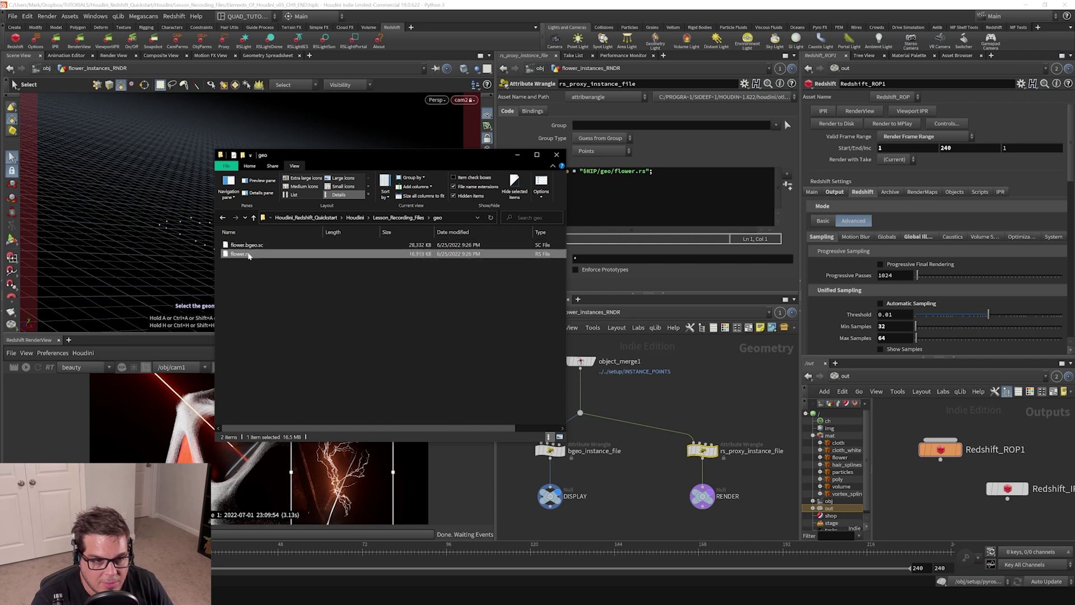
pyautogui.click(556, 155)
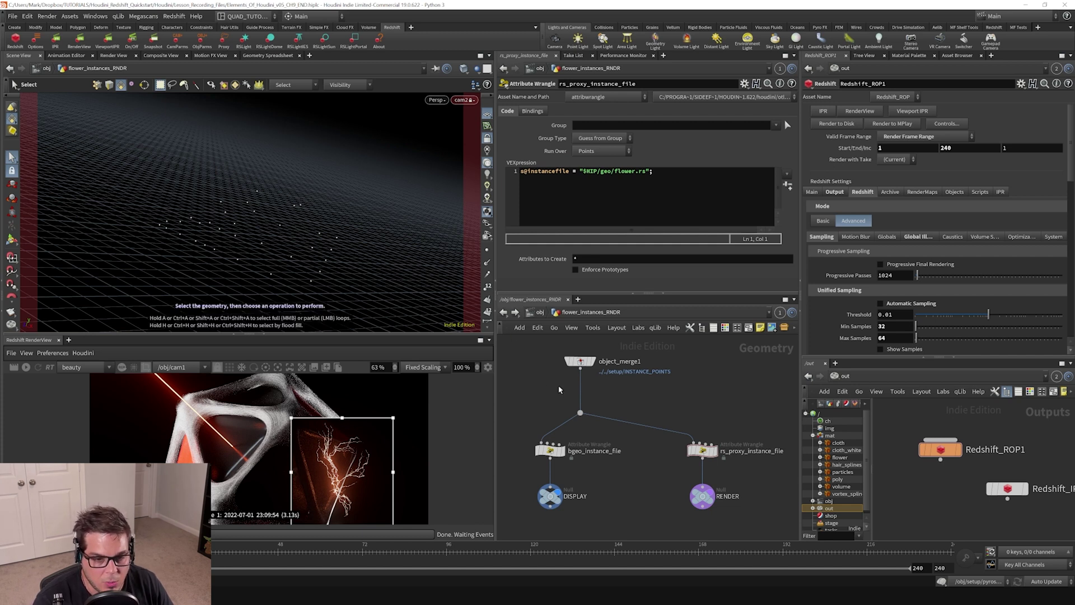
# Follow object_merge1's reference to the INSTANCE_POINTS null in the setup network and examine the node chain above it
pyautogui.click(580, 361)
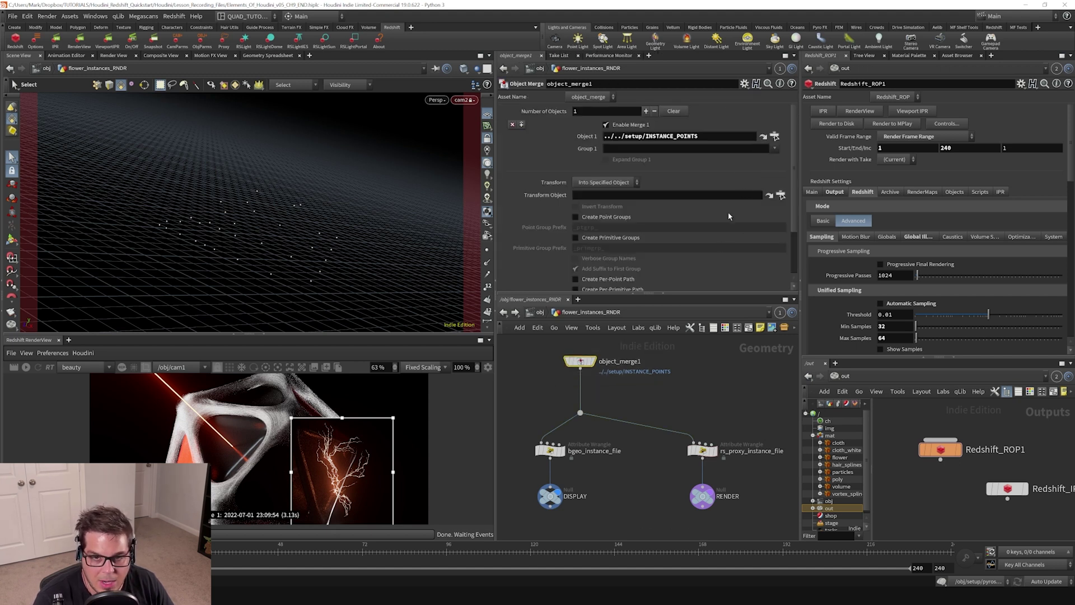
pyautogui.click(763, 136)
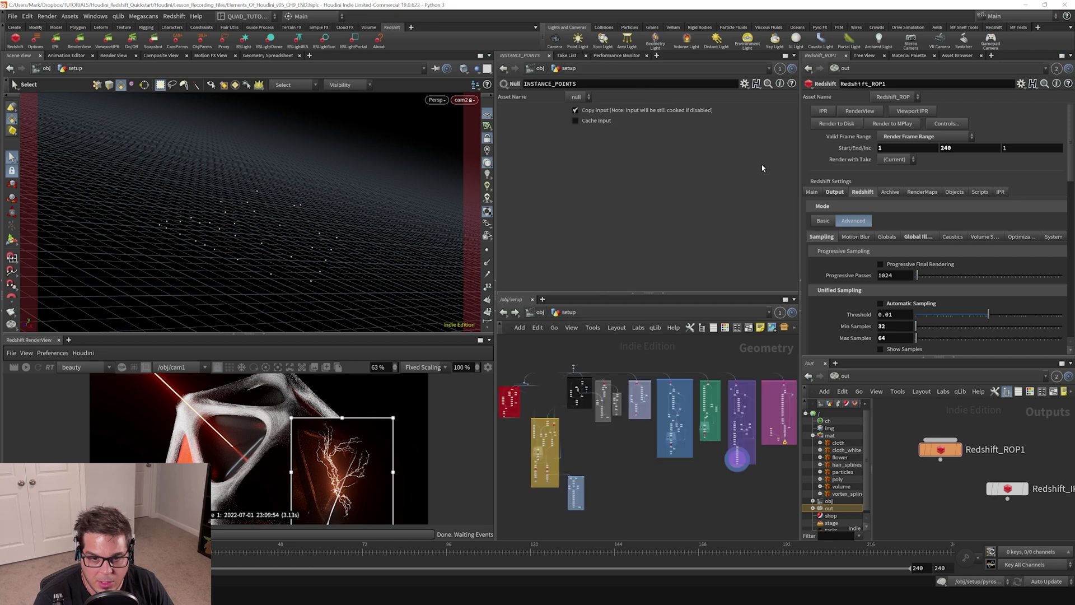
pyautogui.press('f')
pyautogui.press('h')
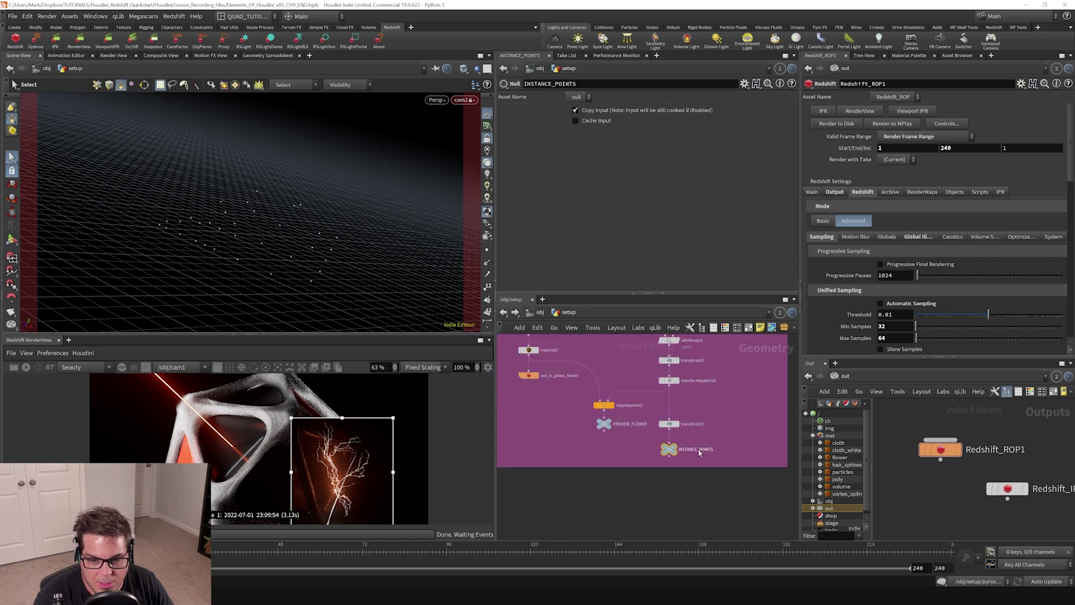
pyautogui.scroll(-5, 714, 442)
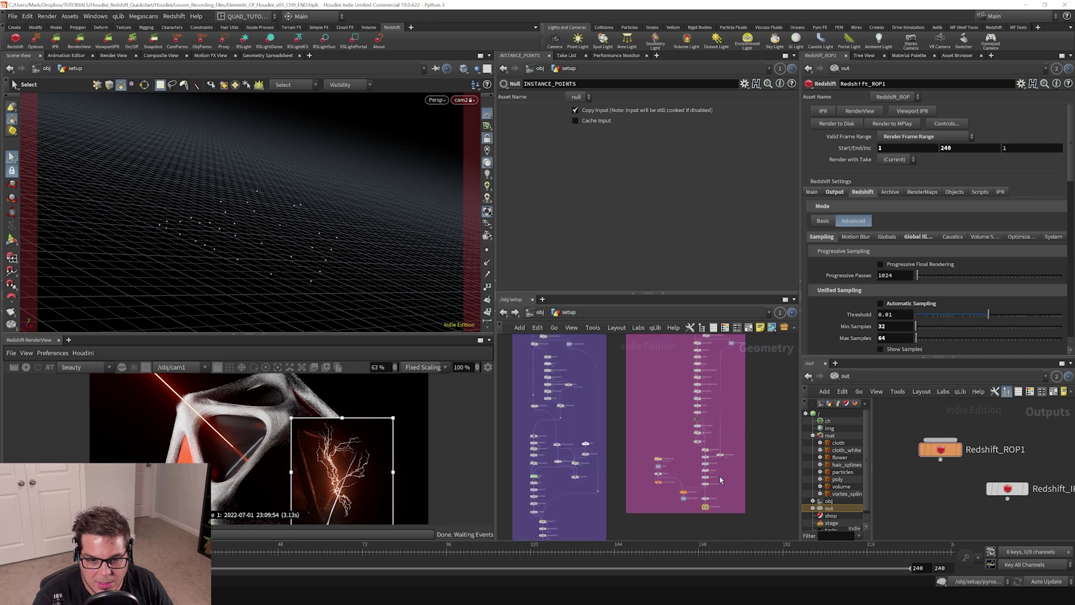
pyautogui.scroll(4, 701, 507)
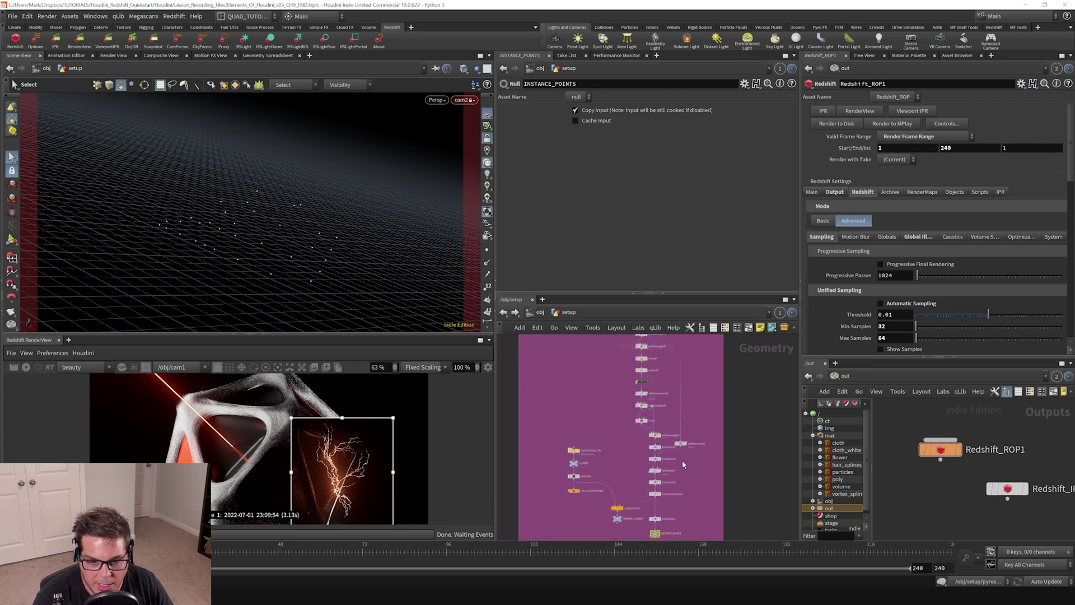
pyautogui.scroll(2, 661, 421)
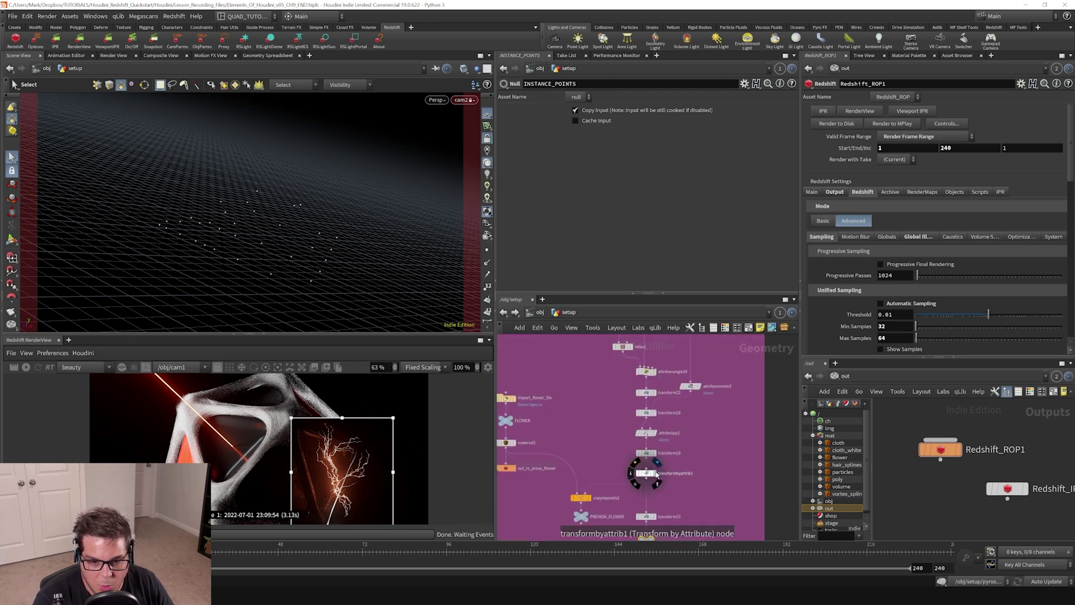
# Display the transform19 node above INSTANCE_POINTS in the viewport and unlock the camera from the view
pyautogui.moveTo(648, 458)
pyautogui.click(648, 455)
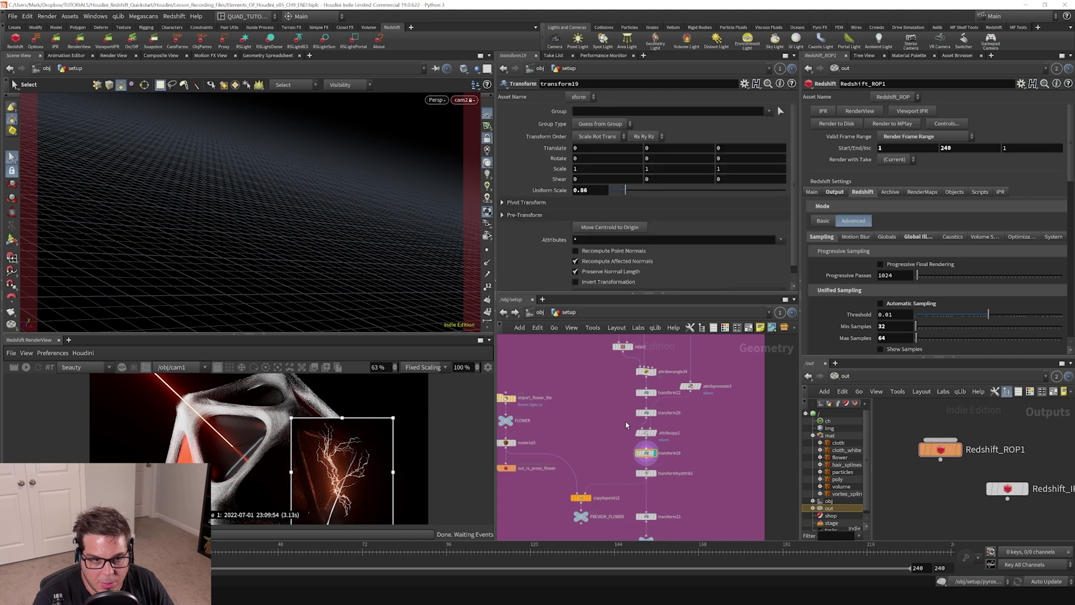
pyautogui.click(487, 139)
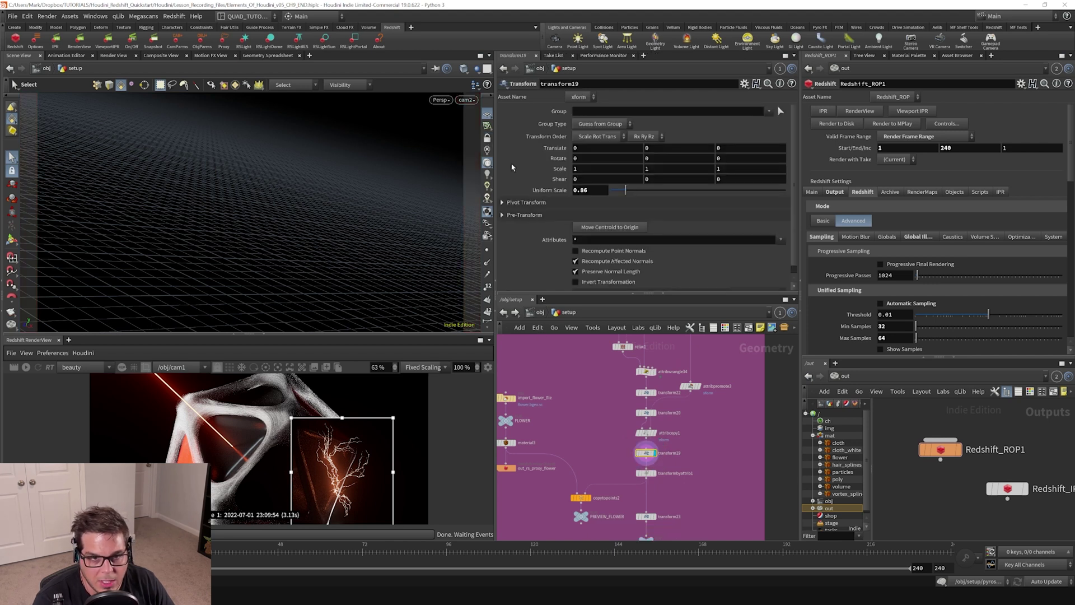
pyautogui.moveTo(645, 432); pyautogui.dragTo(628, 365, button='middle')
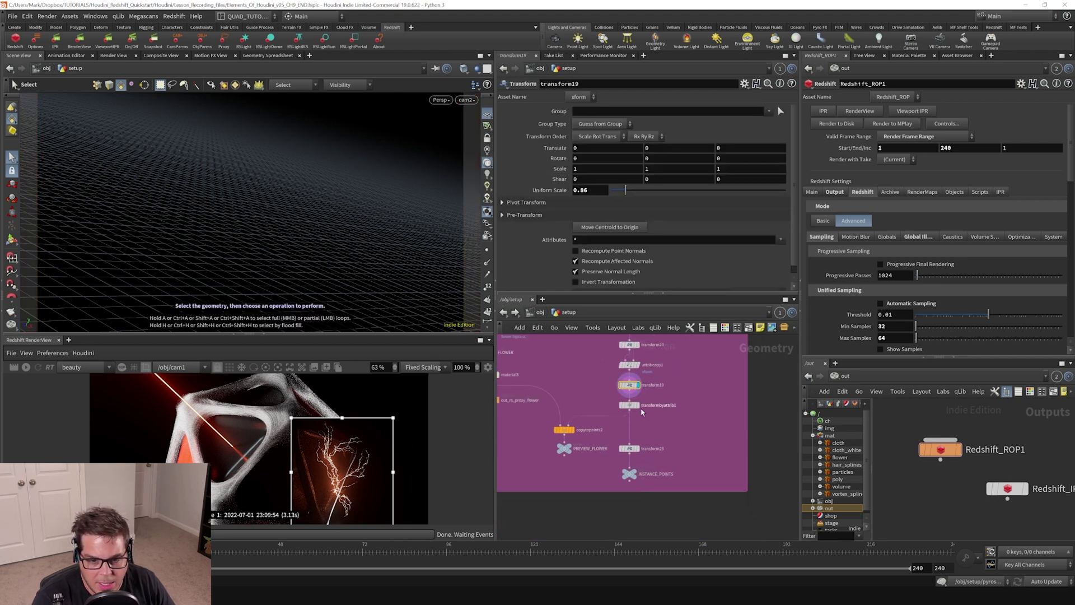
# Display the transformbyattrib1 node in the viewport and inspect its instance points from a free view
pyautogui.click(629, 405)
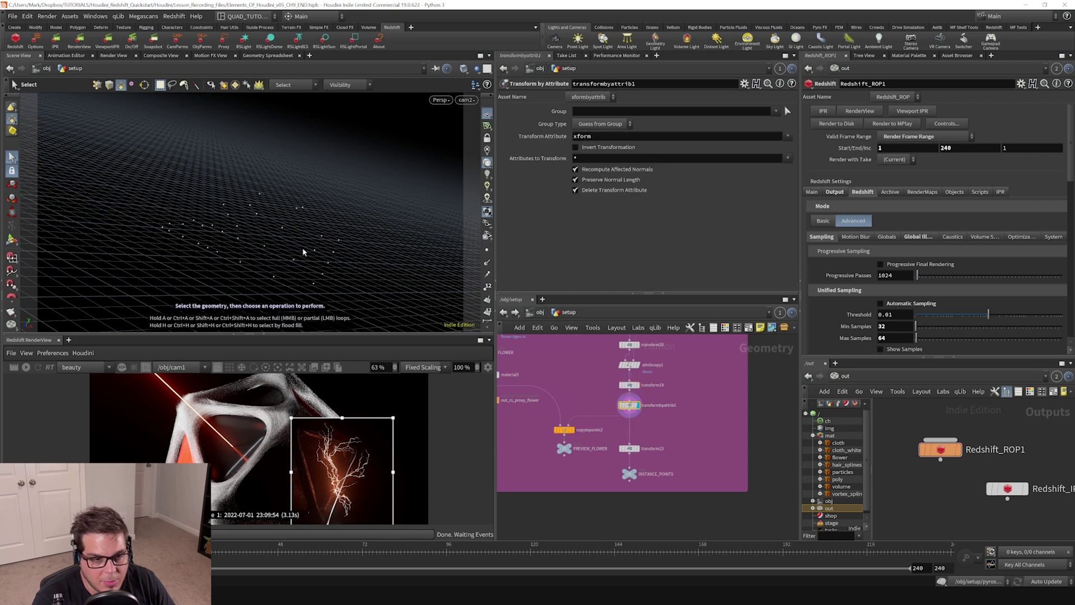
pyautogui.press('Escape')
pyautogui.moveTo(305, 221); pyautogui.dragTo(362, 304)
pyautogui.moveTo(532, 374); pyautogui.dragTo(608, 431, button='middle')
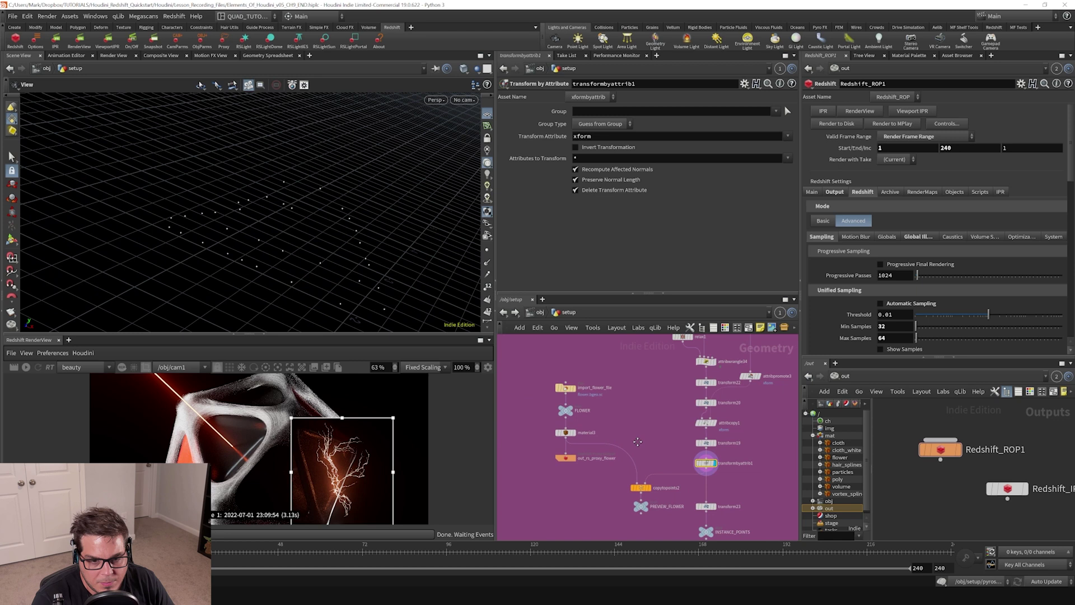
# Display the import_flower_file node in the viewport and inspect the whole imported flower
pyautogui.click(574, 388)
pyautogui.keyDown('alt'); pyautogui.moveTo(259, 256); pyautogui.dragTo(140, 322, button='right'); pyautogui.keyUp('alt')
pyautogui.keyDown('alt'); pyautogui.moveTo(140, 322); pyautogui.dragTo(121, 228, button='middle'); pyautogui.keyUp('alt')
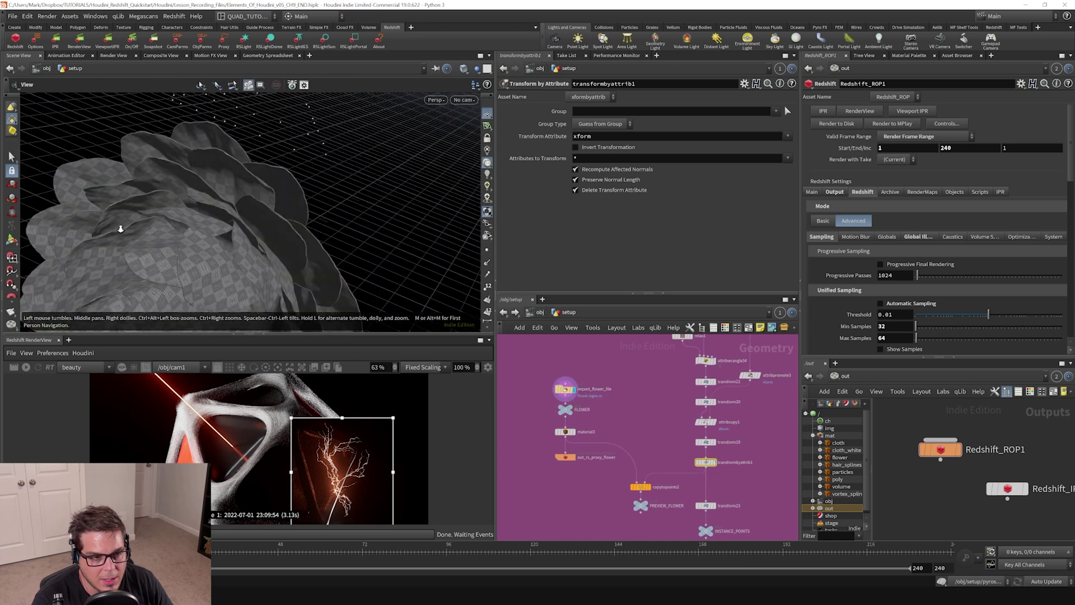
pyautogui.moveTo(120, 229); pyautogui.dragTo(168, 229)
pyautogui.press('s')
# Compare import_flower_file's geometry path with flower.bgeo.sc in File Explorer's geo folder, minimizing the window when done
pyautogui.moveTo(523, 372); pyautogui.dragTo(627, 409)
pyautogui.moveTo(0, 173); pyautogui.dragTo(445, 145)
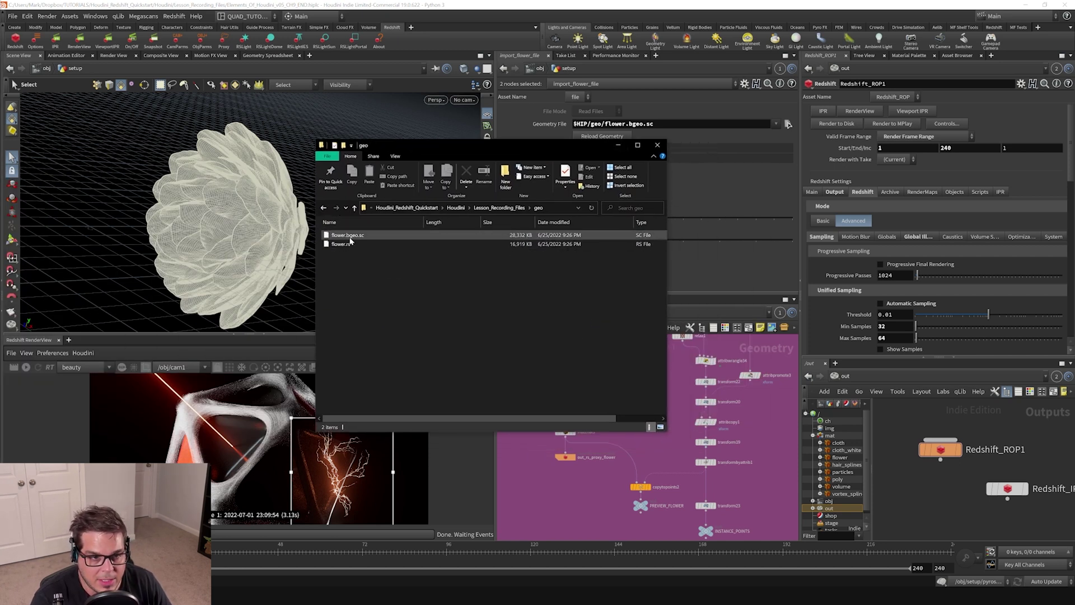
pyautogui.click(618, 145)
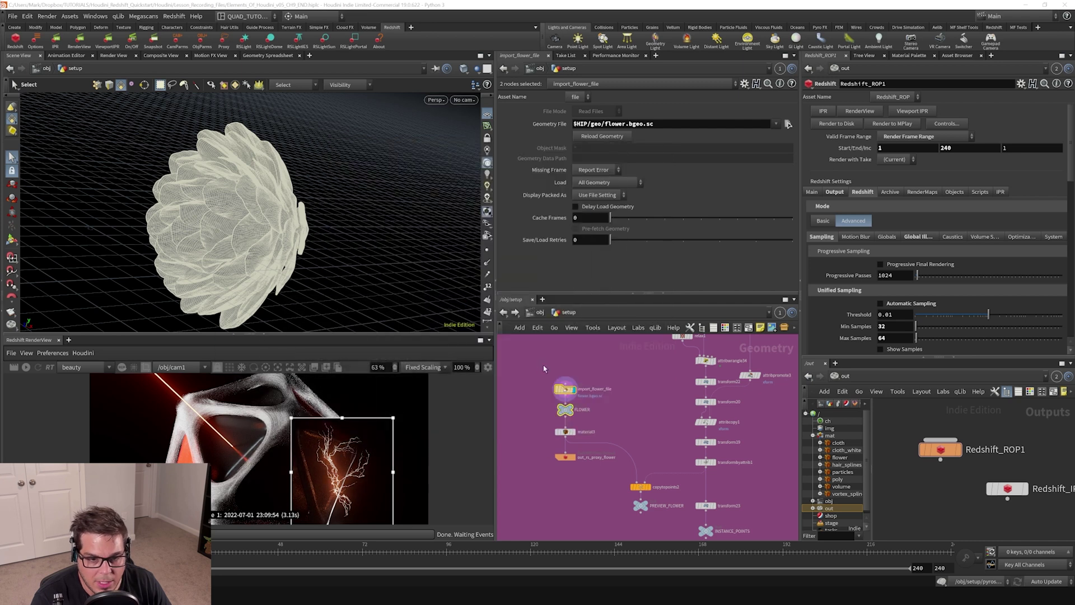
# Examine which material the material3 node assigns to the flower below the FLOWER null
pyautogui.moveTo(532, 372); pyautogui.dragTo(608, 398)
pyautogui.moveTo(526, 421); pyautogui.dragTo(621, 442)
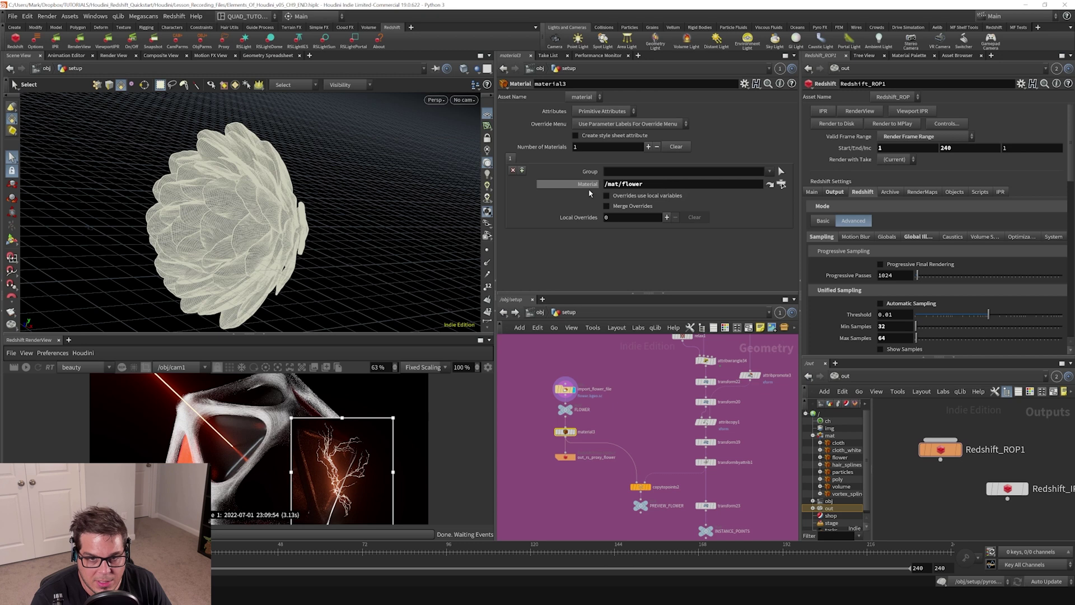
pyautogui.scroll(3, 565, 496)
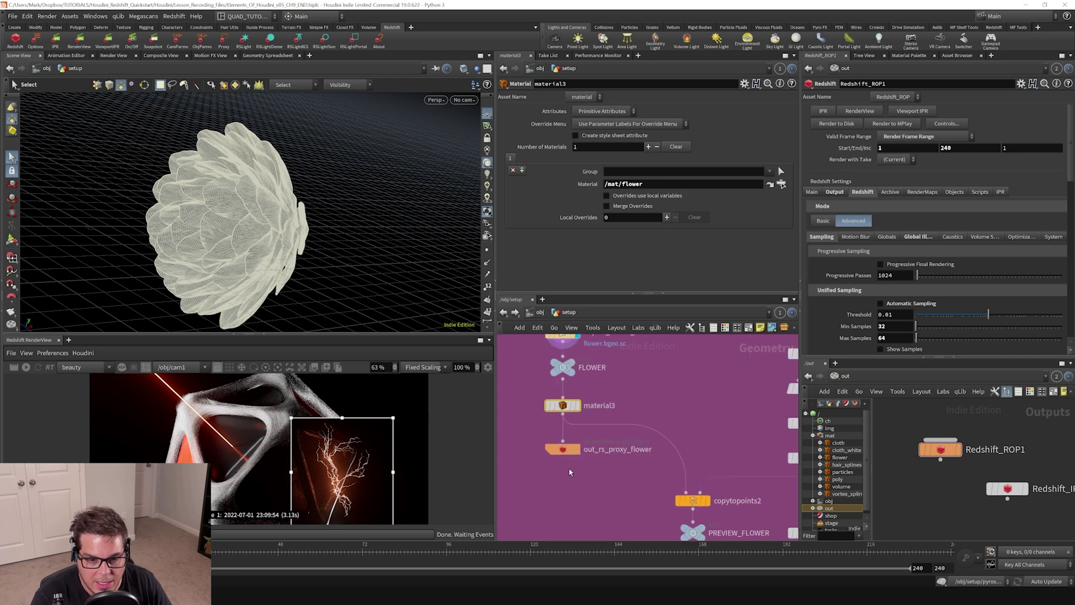
# Examine the proxy filename in out_rs_proxy_flower's archive settings and look up flower.rs in File Explorer, returning to Houdini when done
pyautogui.click(563, 449)
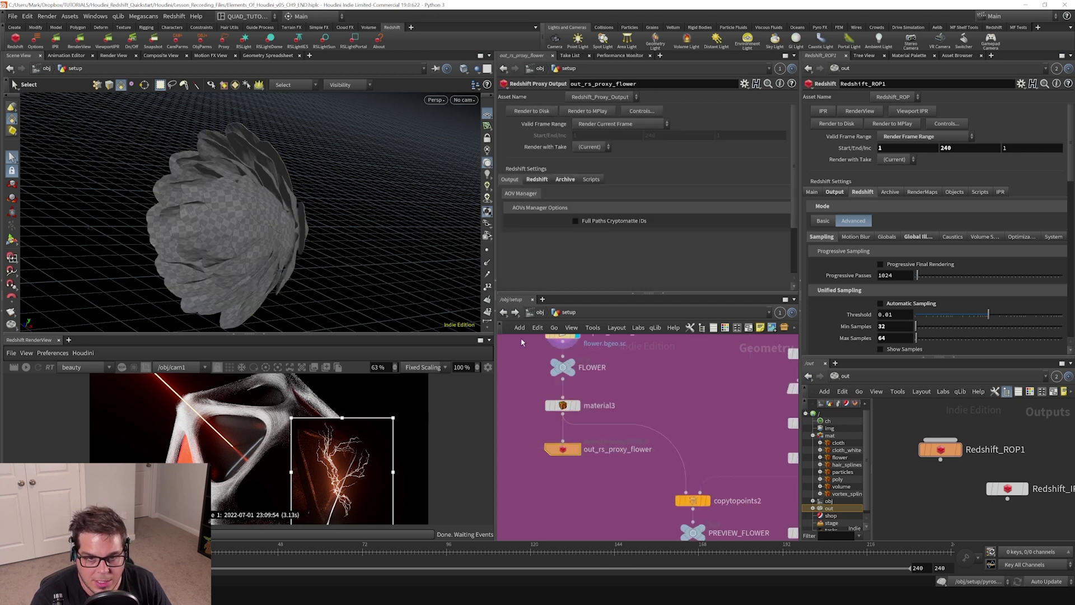
pyautogui.click(564, 179)
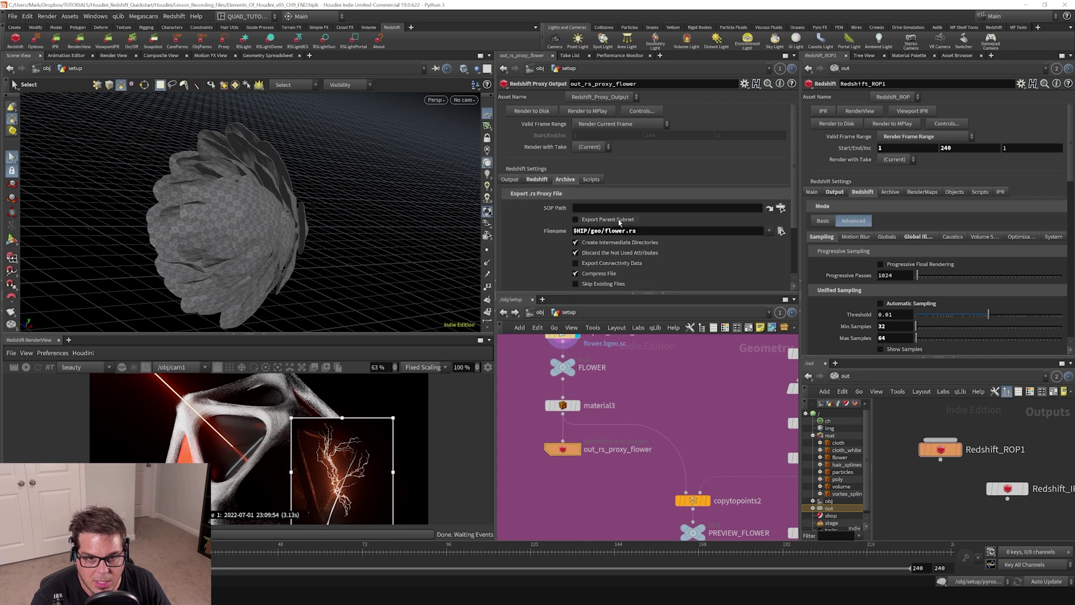
pyautogui.moveTo(590, 231); pyautogui.dragTo(663, 233)
pyautogui.click(657, 233)
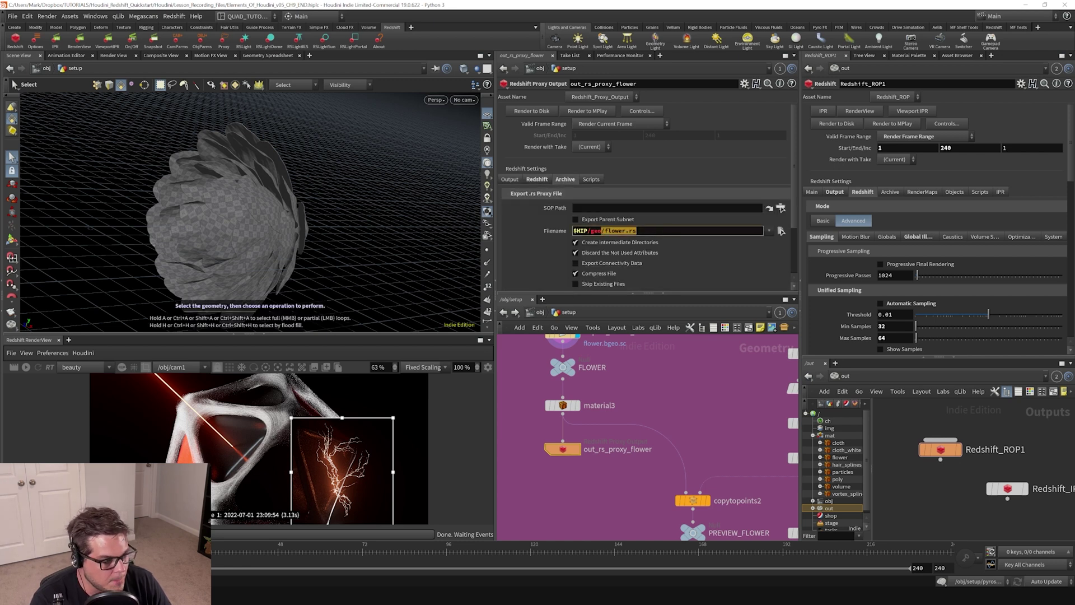
pyautogui.hotkey('alt', 'Tab')
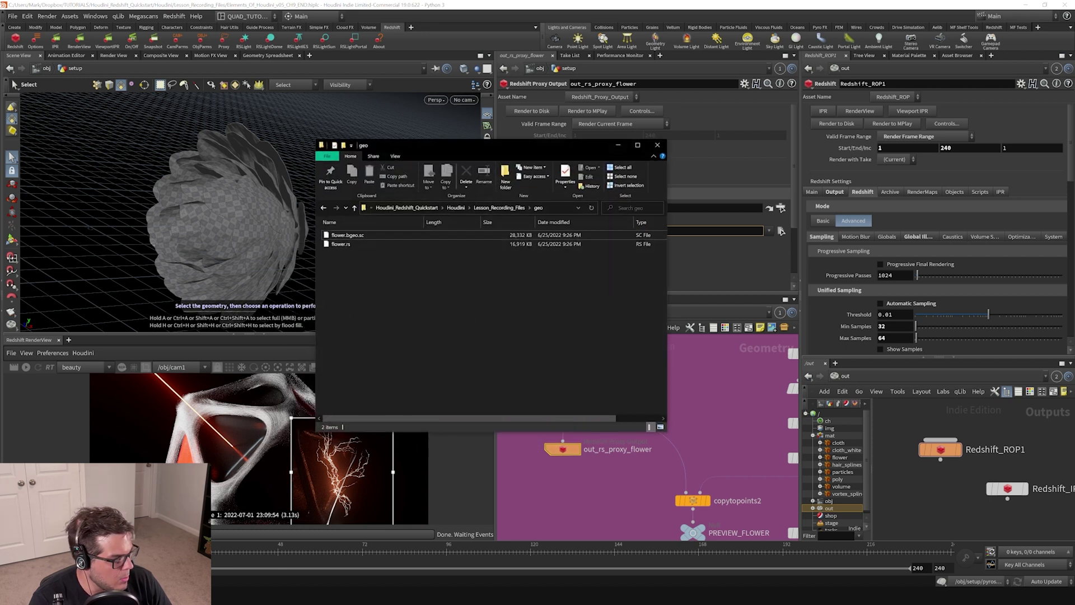
pyautogui.click(363, 244)
pyautogui.click(650, 146)
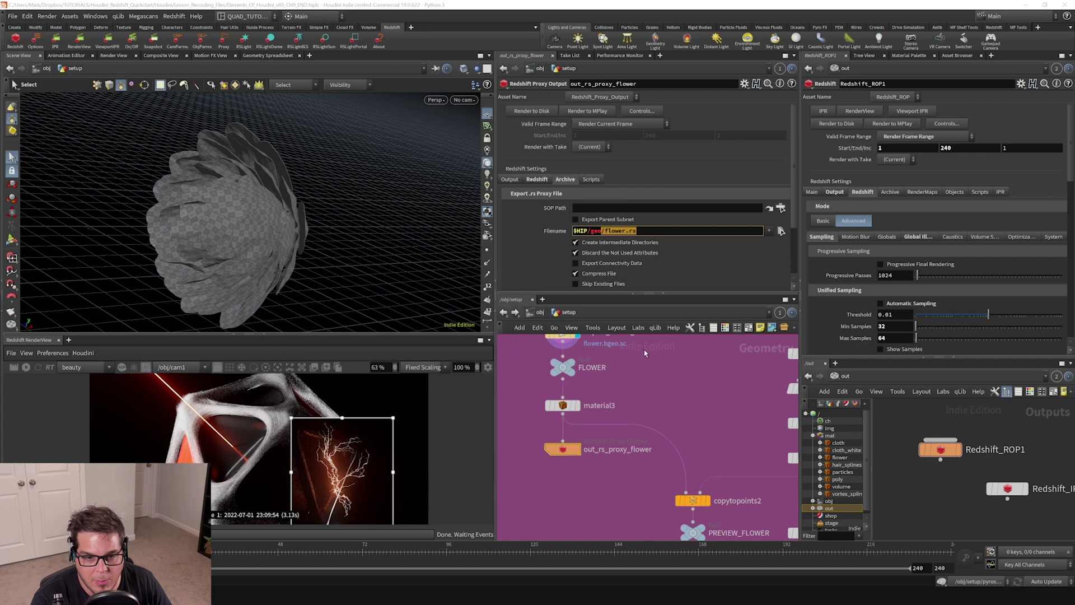
# Review the proxy export chain from import_flower_file through FLOWER and material3 to out_rs_proxy_flower
pyautogui.moveTo(644, 357); pyautogui.dragTo(644, 382, button='middle')
pyautogui.click(566, 358)
pyautogui.moveTo(532, 374); pyautogui.dragTo(615, 409)
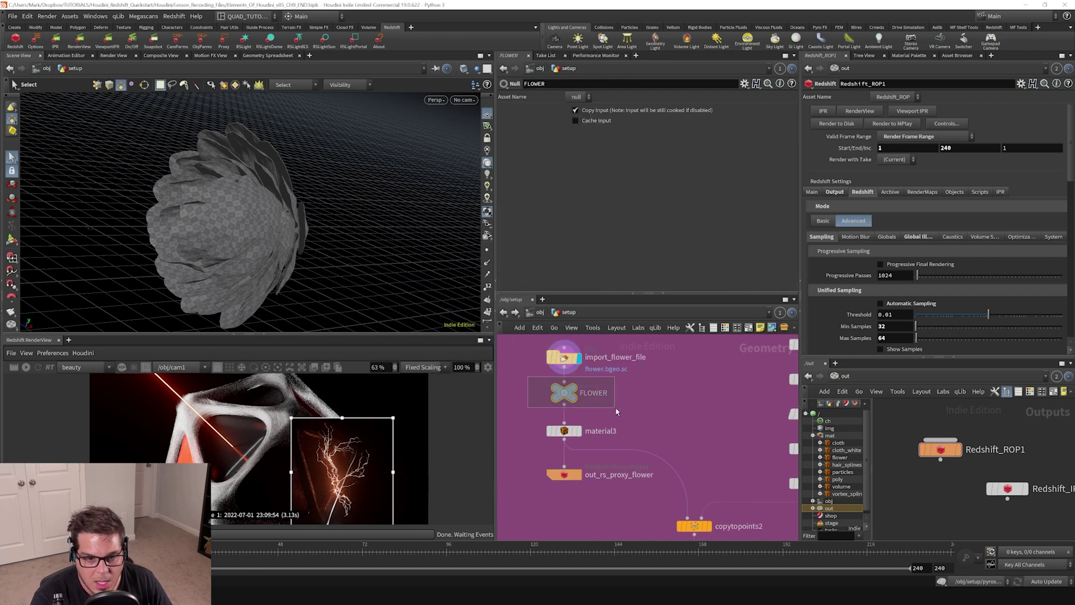
pyautogui.moveTo(520, 413); pyautogui.dragTo(612, 442)
pyautogui.click(564, 474)
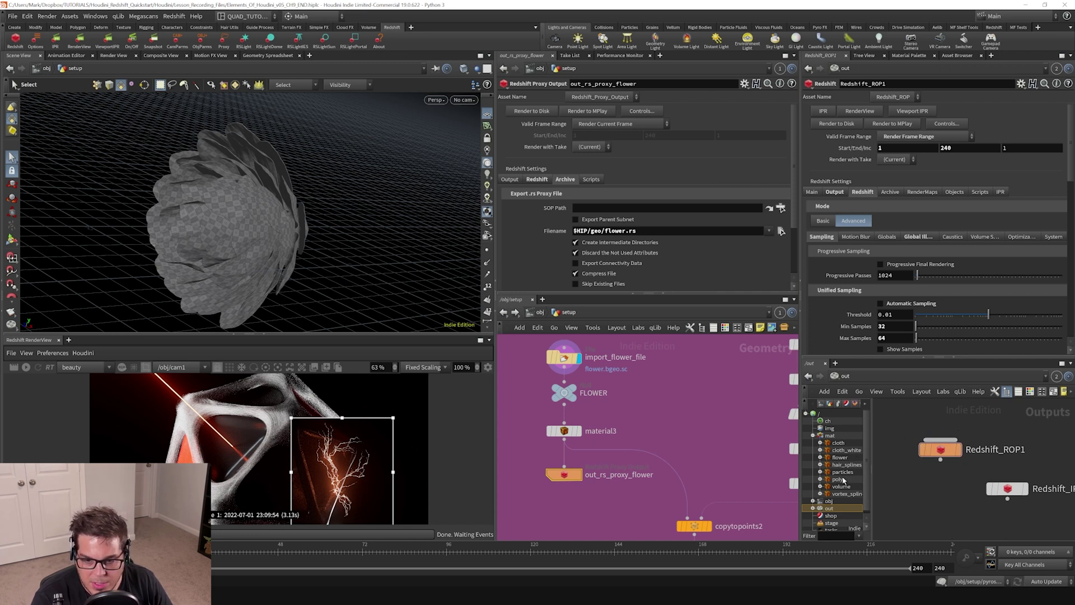
# Open the flower material's shader network in the mat context and widen its pane
pyautogui.click(840, 456)
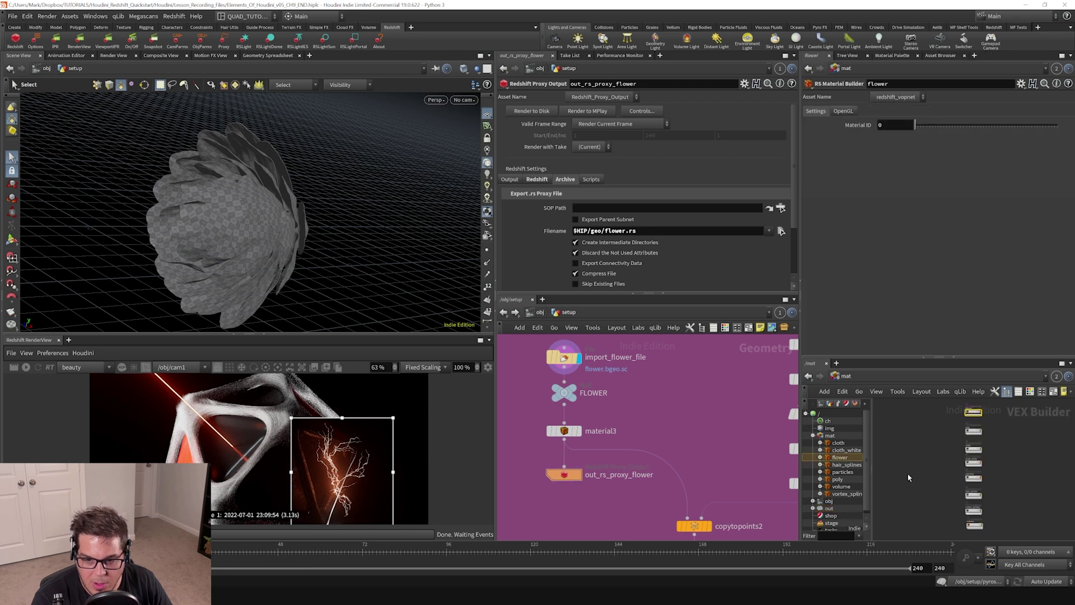
pyautogui.doubleClick(969, 412)
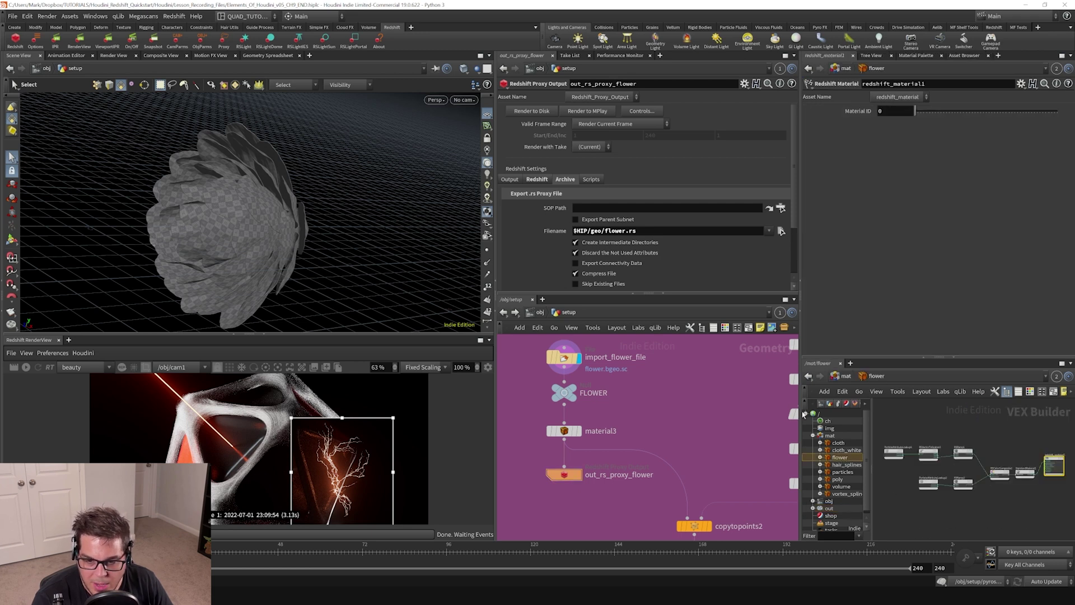
pyautogui.moveTo(800, 407); pyautogui.dragTo(727, 412)
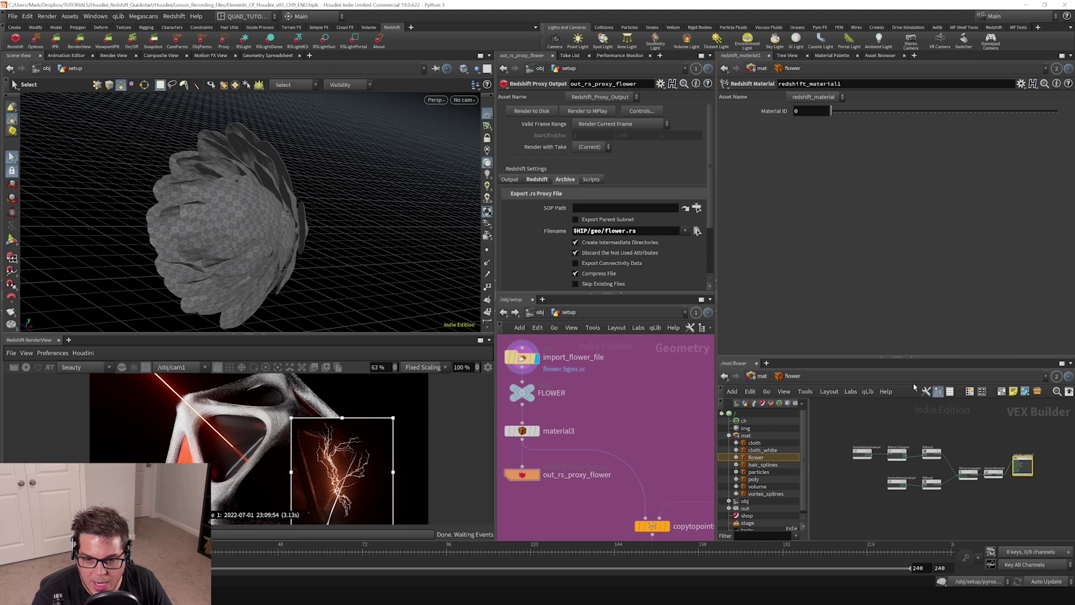
# Examine the attribute names read by the two RS Point Attribute nodes in the flower shader network
pyautogui.scroll(3, 977, 479)
pyautogui.scroll(-2, 975, 483)
pyautogui.moveTo(972, 495); pyautogui.dragTo(1002, 495, button='middle')
pyautogui.click(871, 450)
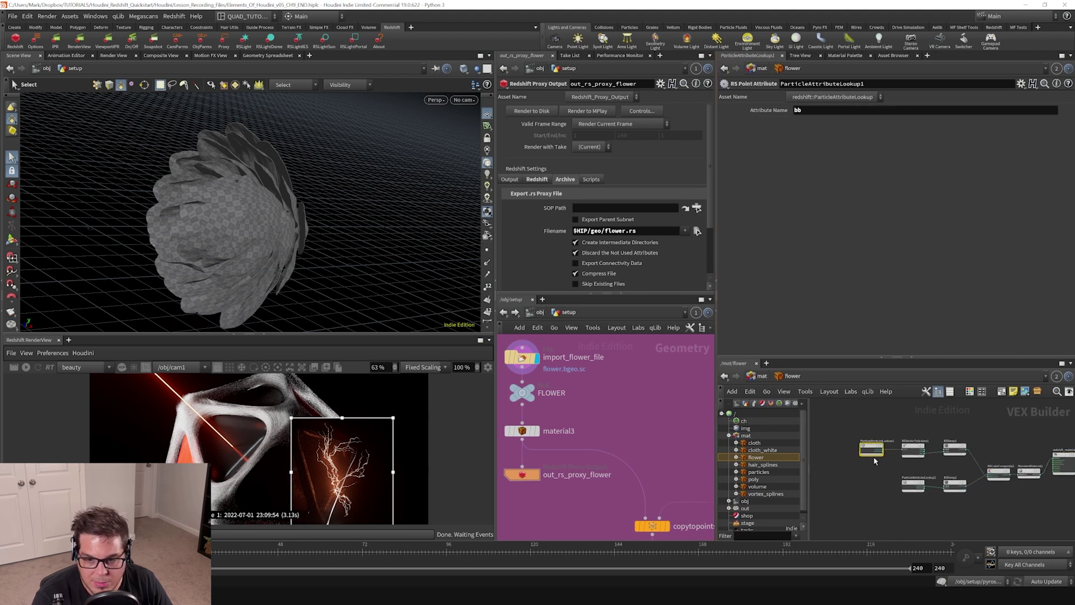
pyautogui.click(912, 485)
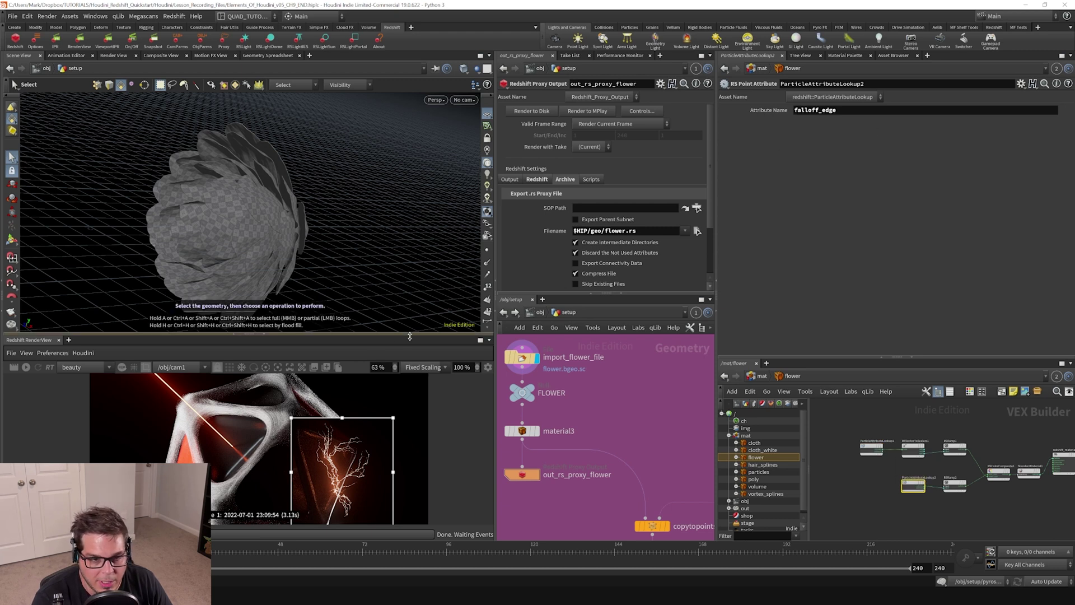
# Enlarge the viewport, visualize the FLOWER null's bb point attribute and inspect it from all around the flower
pyautogui.moveTo(410, 334); pyautogui.dragTo(409, 363)
pyautogui.moveTo(588, 415); pyautogui.dragTo(612, 437, button='middle')
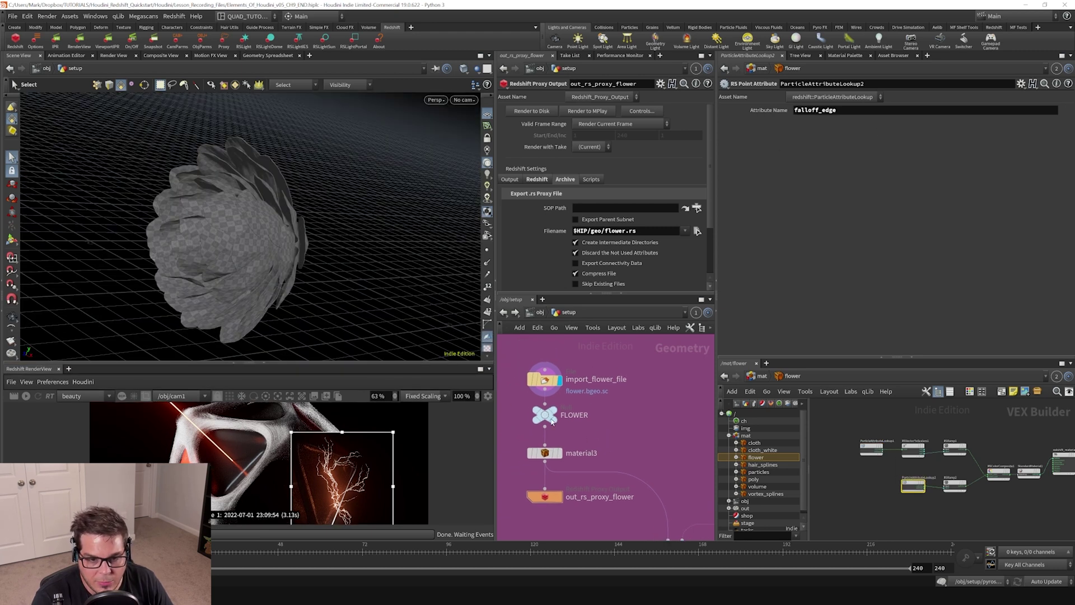
pyautogui.click(540, 415)
pyautogui.click(519, 419)
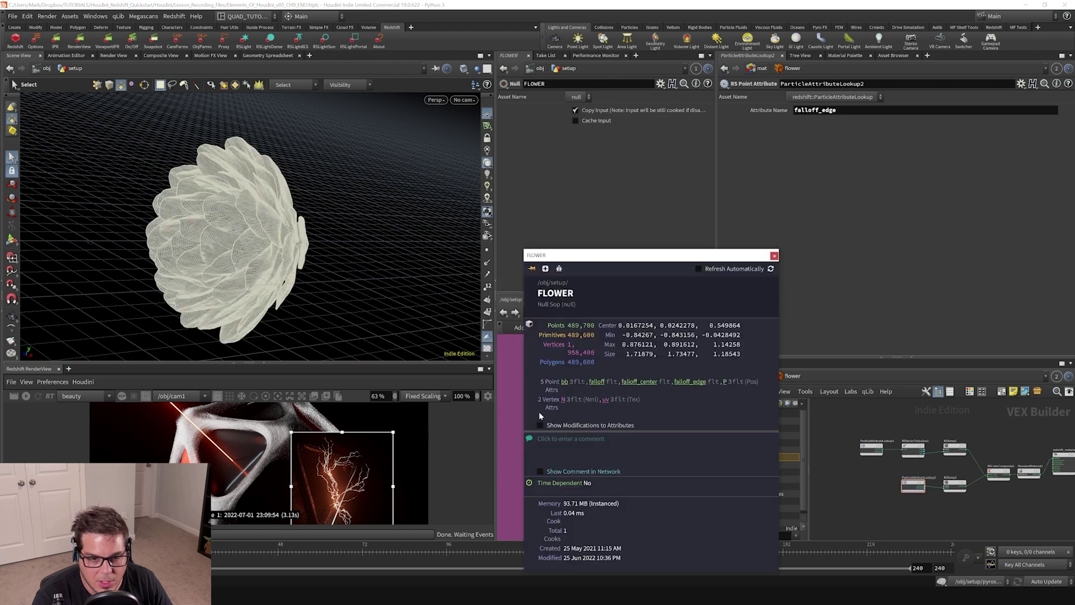
pyautogui.click(565, 383)
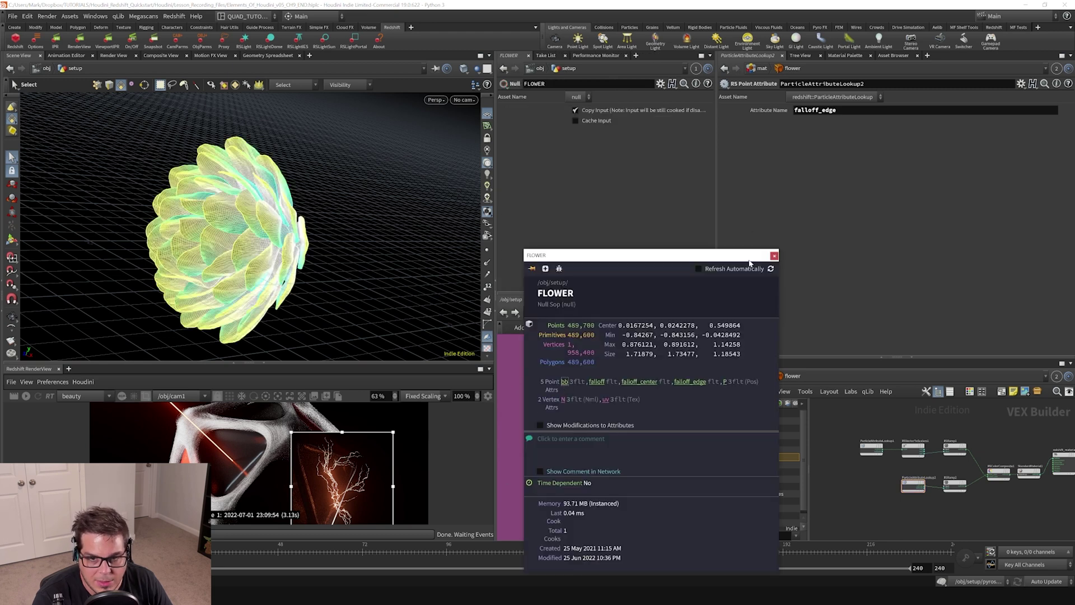
pyautogui.keyDown('alt'); pyautogui.moveTo(227, 241); pyautogui.dragTo(314, 230); pyautogui.keyUp('alt')
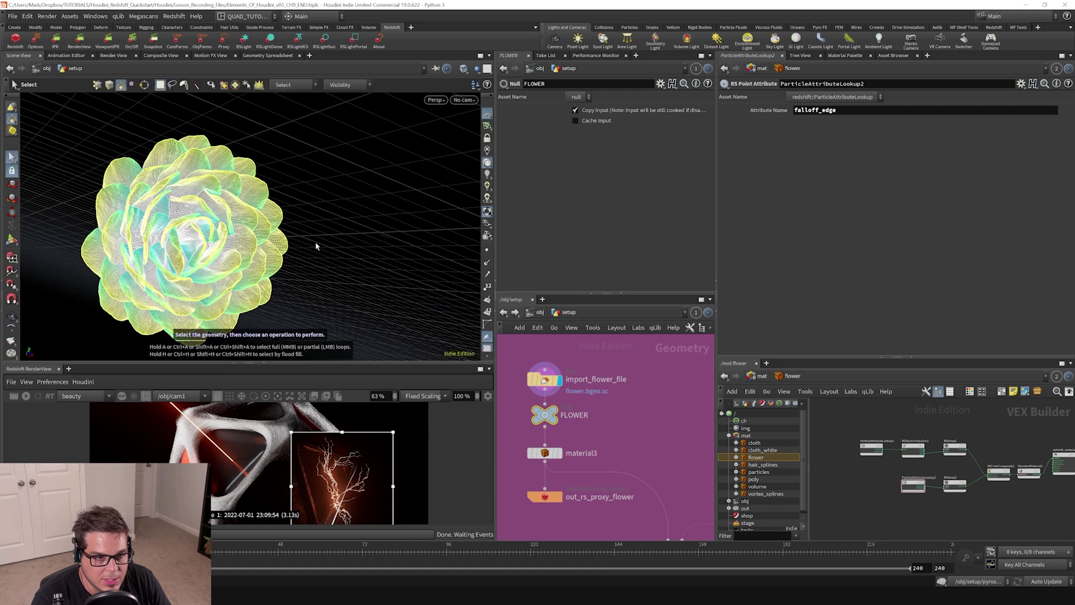
pyautogui.keyDown('alt'); pyautogui.moveTo(241, 247); pyautogui.dragTo(171, 209); pyautogui.keyUp('alt')
pyautogui.keyDown('alt'); pyautogui.moveTo(171, 209); pyautogui.dragTo(285, 194, button='right'); pyautogui.keyUp('alt')
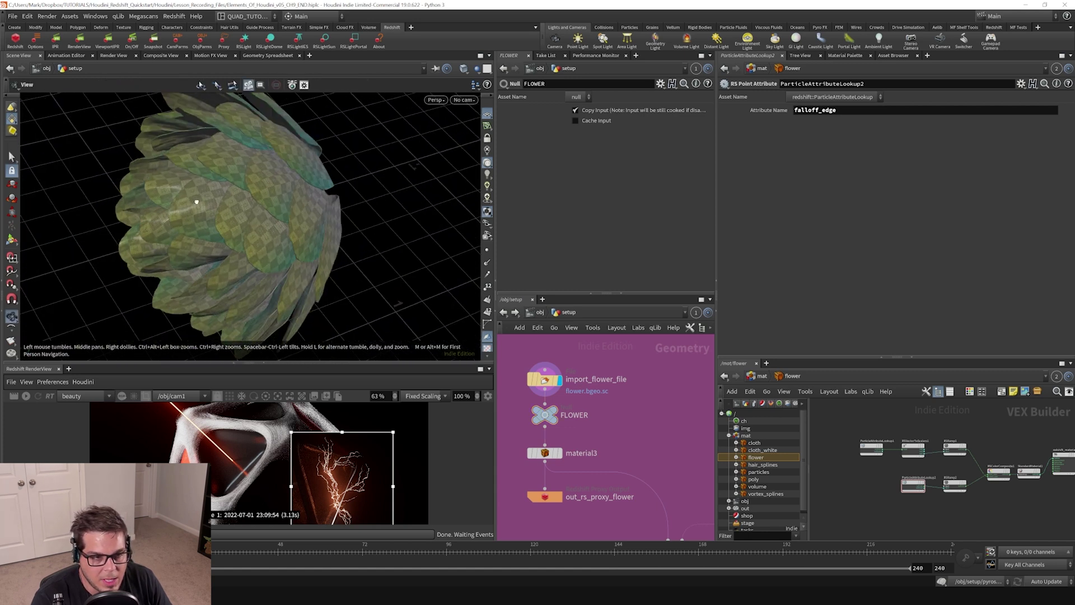
pyautogui.moveTo(196, 202); pyautogui.dragTo(60, 185)
pyautogui.moveTo(294, 203)
pyautogui.mouseDown()
pyautogui.moveTo(273, 183)
pyautogui.moveTo(294, 203)
pyautogui.mouseUp()
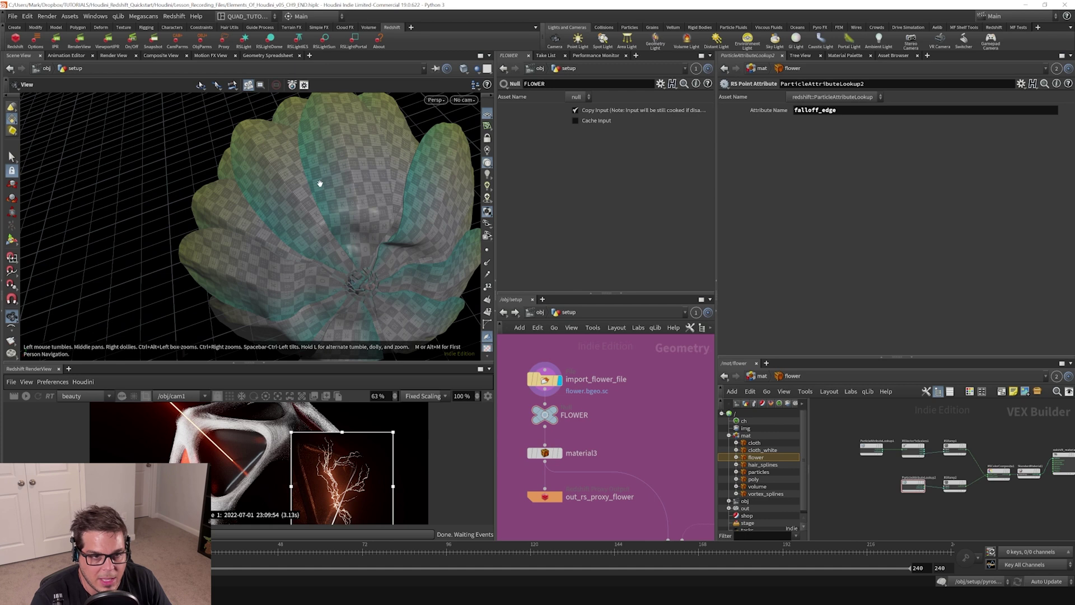
pyautogui.moveTo(306, 171); pyautogui.dragTo(344, 213)
# Switch the FLOWER null's visualization to the falloff point attribute and inspect it on the petals
pyautogui.click(518, 416)
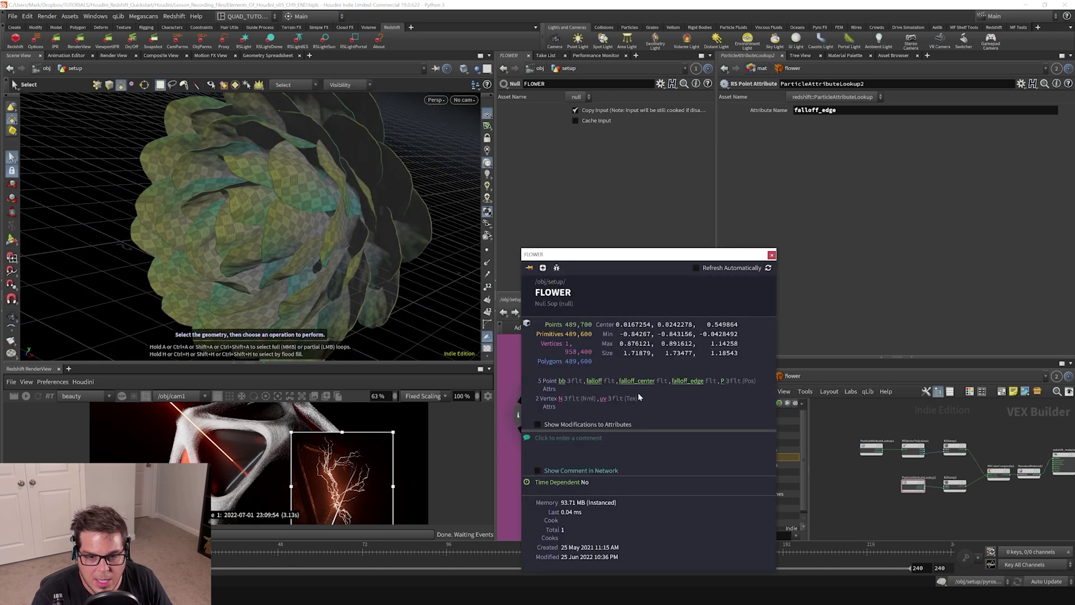
pyautogui.click(593, 381)
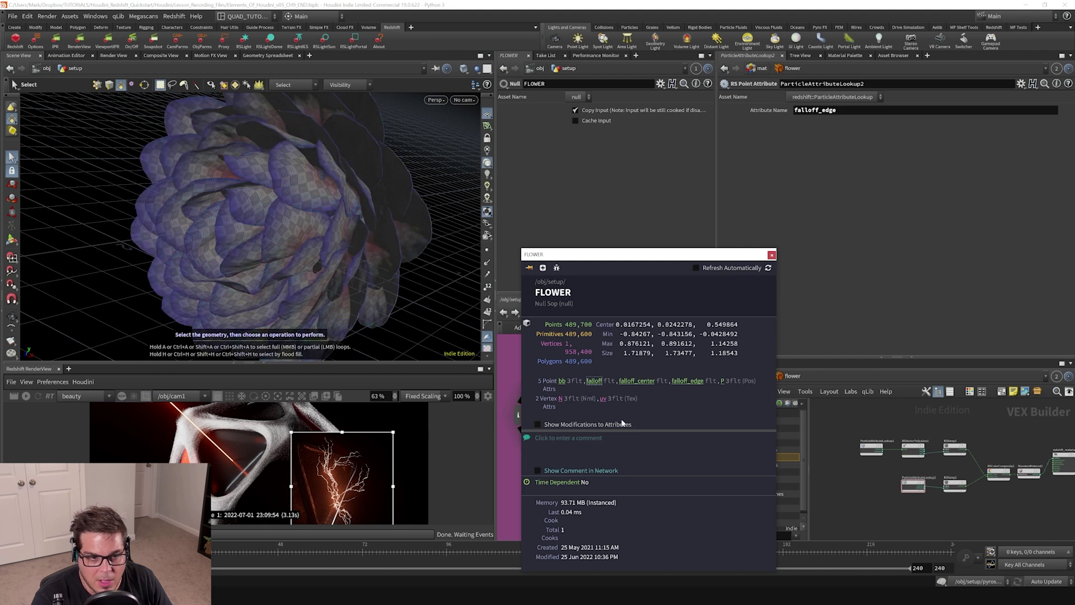
pyautogui.click(772, 255)
pyautogui.press('Escape')
pyautogui.moveTo(336, 241); pyautogui.dragTo(135, 223)
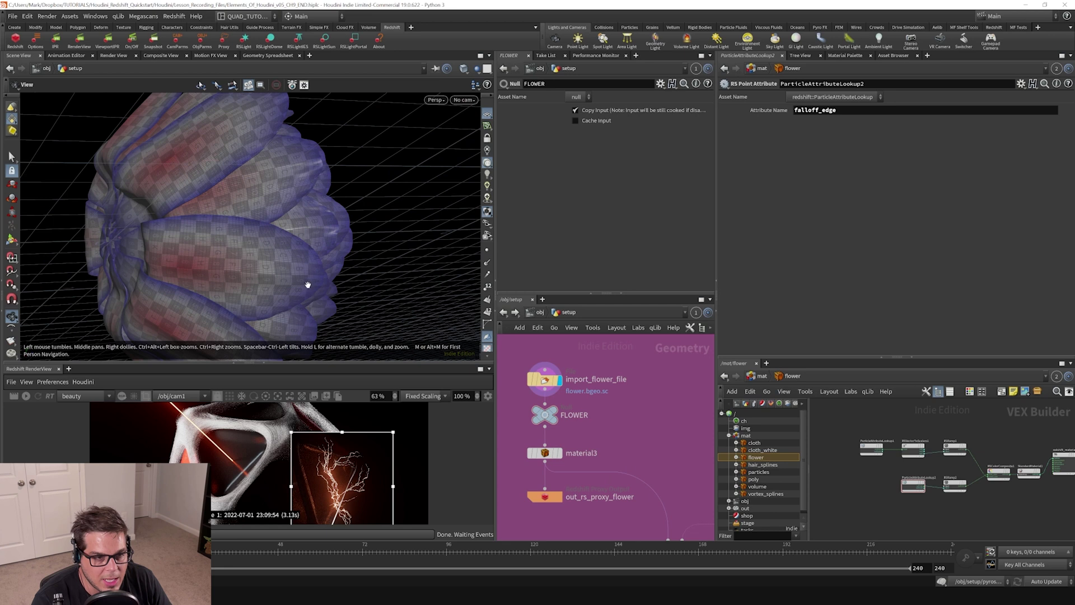
pyautogui.moveTo(307, 247); pyautogui.dragTo(235, 241)
# Switch the FLOWER null's visualization to the falloff_center attribute and inspect the shaded petals up close
pyautogui.press('s')
pyautogui.click(546, 416)
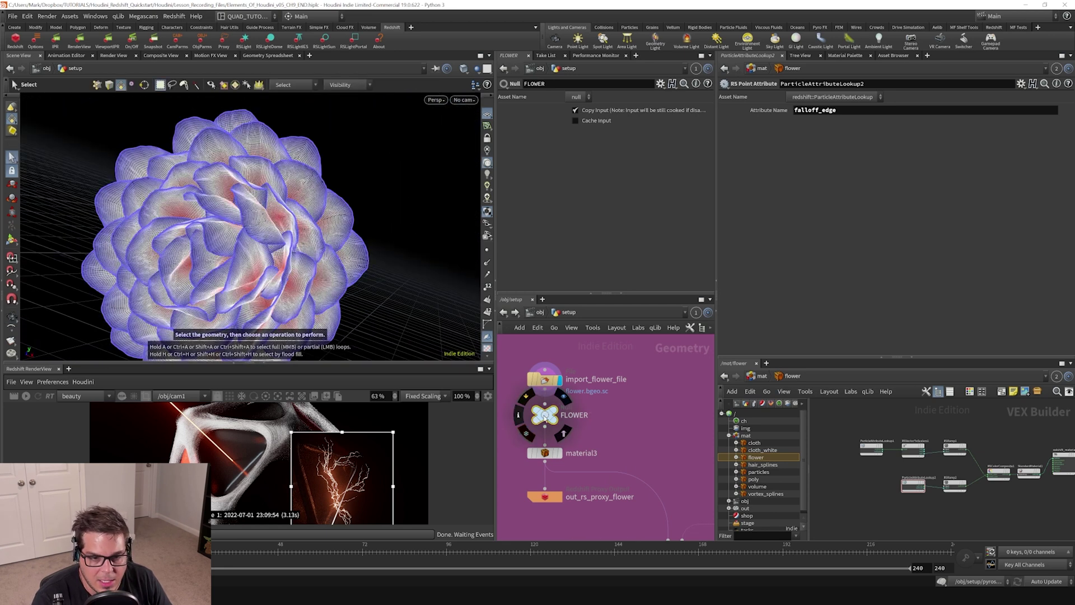
pyautogui.click(518, 415)
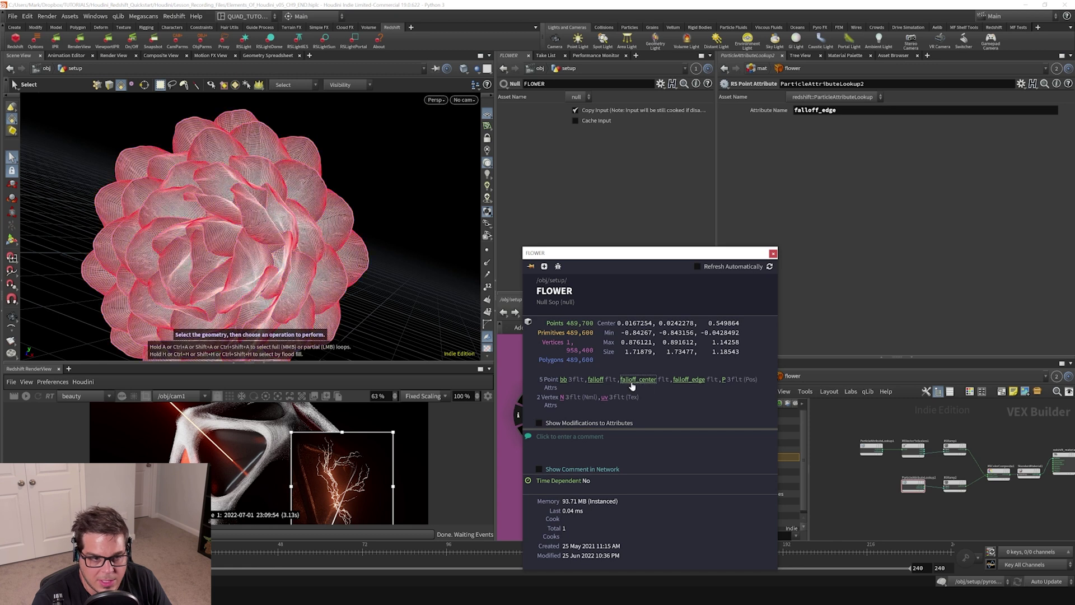
pyautogui.press('Escape')
pyautogui.moveTo(347, 260); pyautogui.dragTo(281, 252)
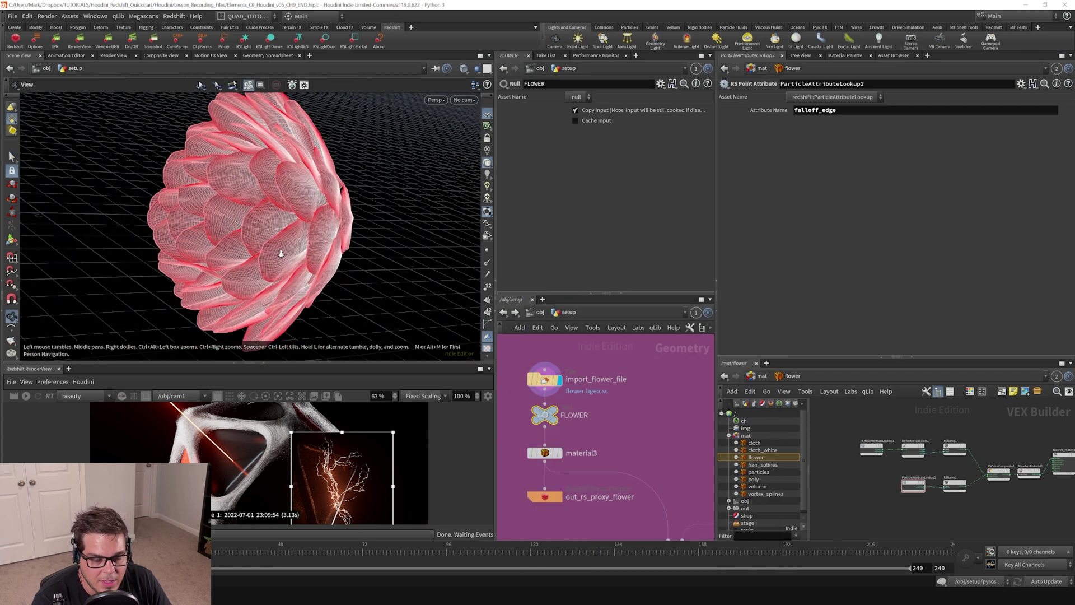
pyautogui.keyDown('alt'); pyautogui.moveTo(281, 252); pyautogui.dragTo(382, 239, button='right'); pyautogui.keyUp('alt')
pyautogui.click(520, 426)
pyautogui.press('Escape')
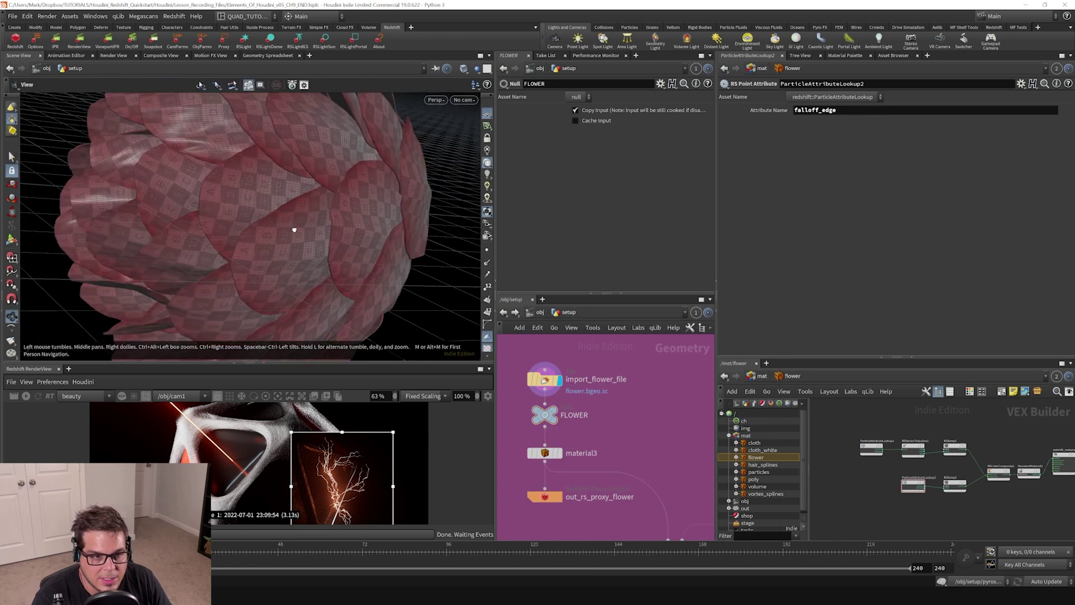
pyautogui.moveTo(293, 228); pyautogui.dragTo(314, 238)
pyautogui.press('s')
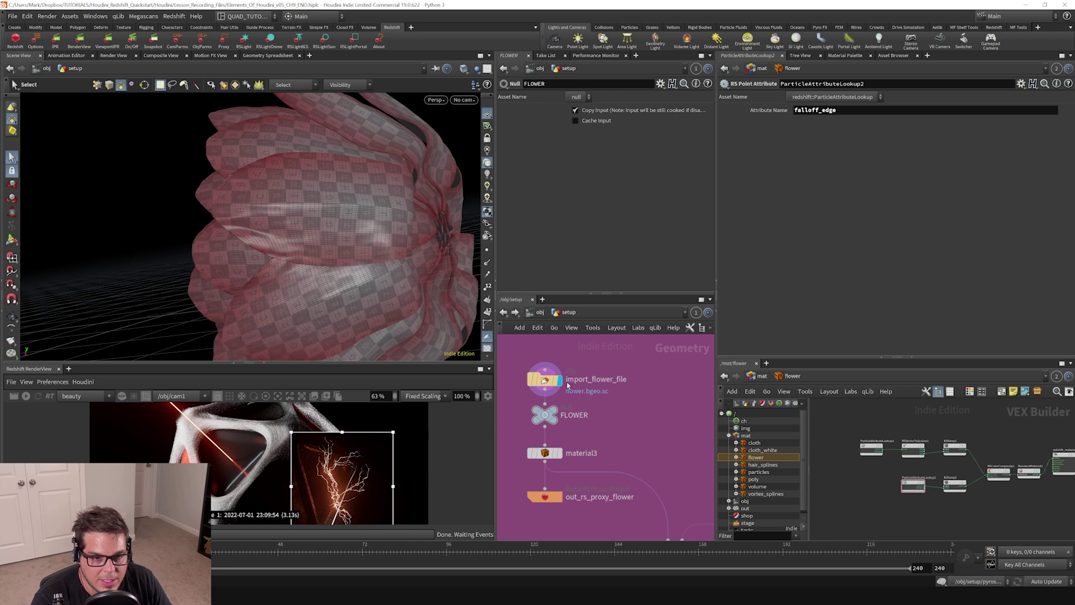
# Visualize the FLOWER null's falloff_edge attribute and compare it with falloff_center on the petals
pyautogui.click(520, 415)
pyautogui.click(698, 381)
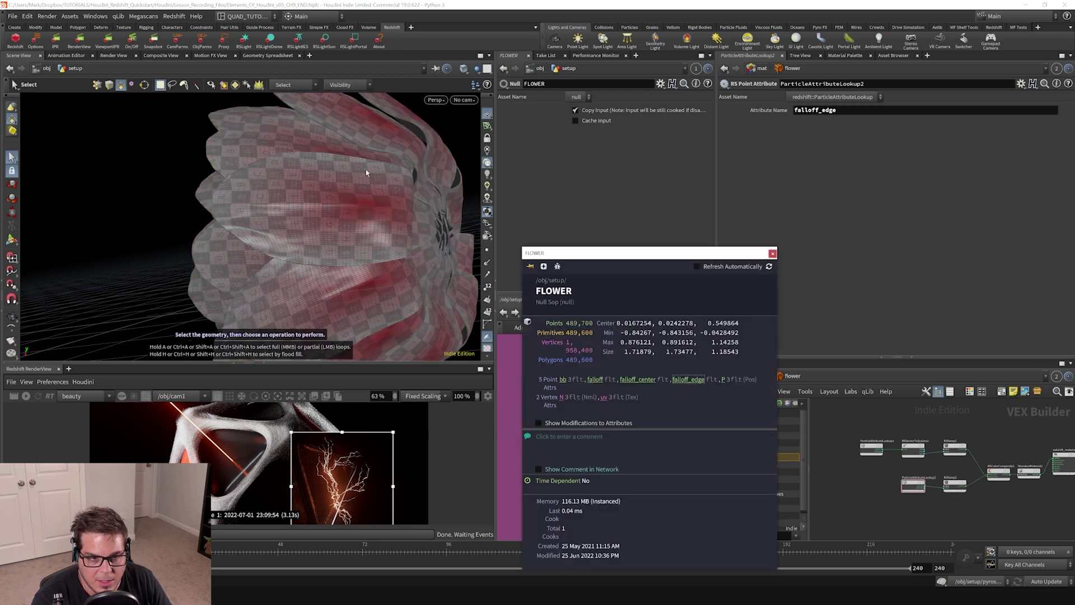
pyautogui.click(595, 380)
pyautogui.click(644, 381)
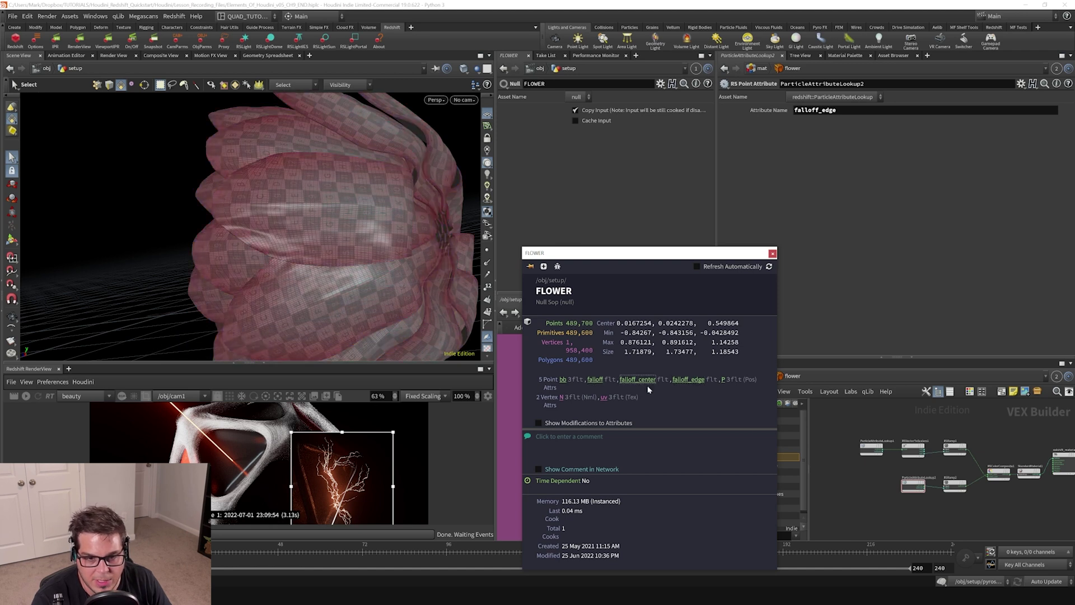
# Toggle the FLOWER null's falloff_edge and falloff point attribute visualizations and inspect the whole flower from the front
pyautogui.click(689, 380)
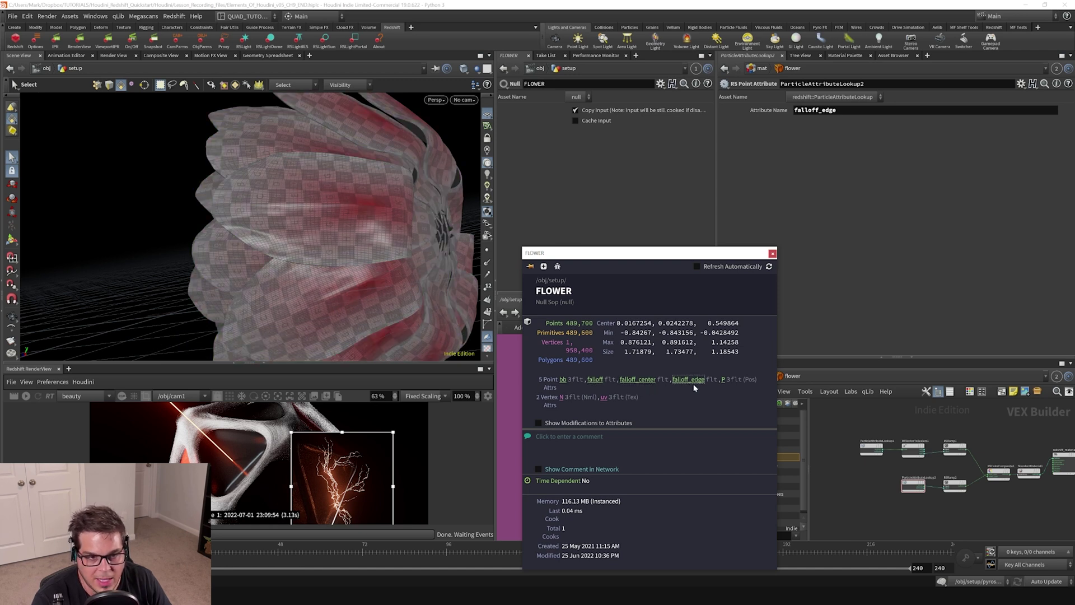
pyautogui.click(595, 382)
pyautogui.keyDown('alt'); pyautogui.moveTo(320, 252); pyautogui.dragTo(273, 259, button='right'); pyautogui.keyUp('alt')
pyautogui.keyDown('alt'); pyautogui.moveTo(274, 260); pyautogui.dragTo(308, 258); pyautogui.keyUp('alt')
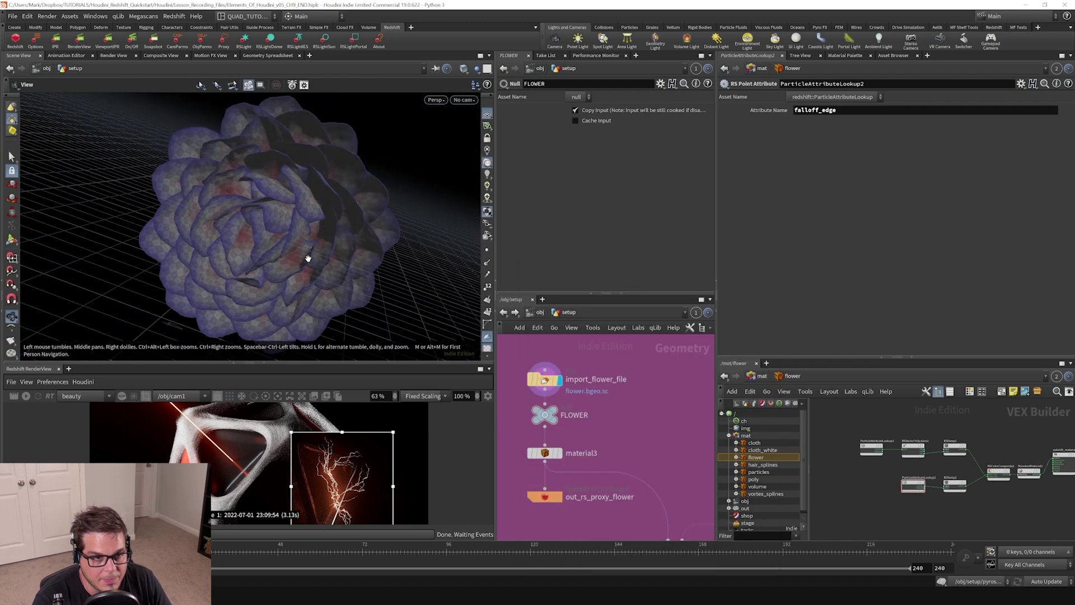
pyautogui.press('s')
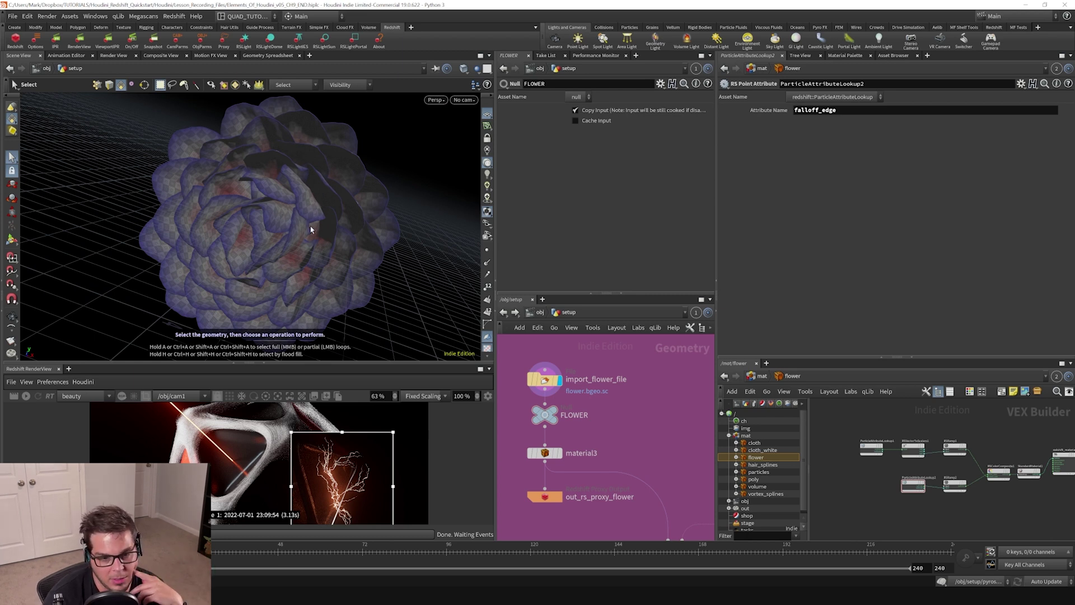
# Review the archive export settings of out_rs_proxy_flower and the material assignment on the material3 node
pyautogui.moveTo(607, 419); pyautogui.dragTo(604, 408, button='middle')
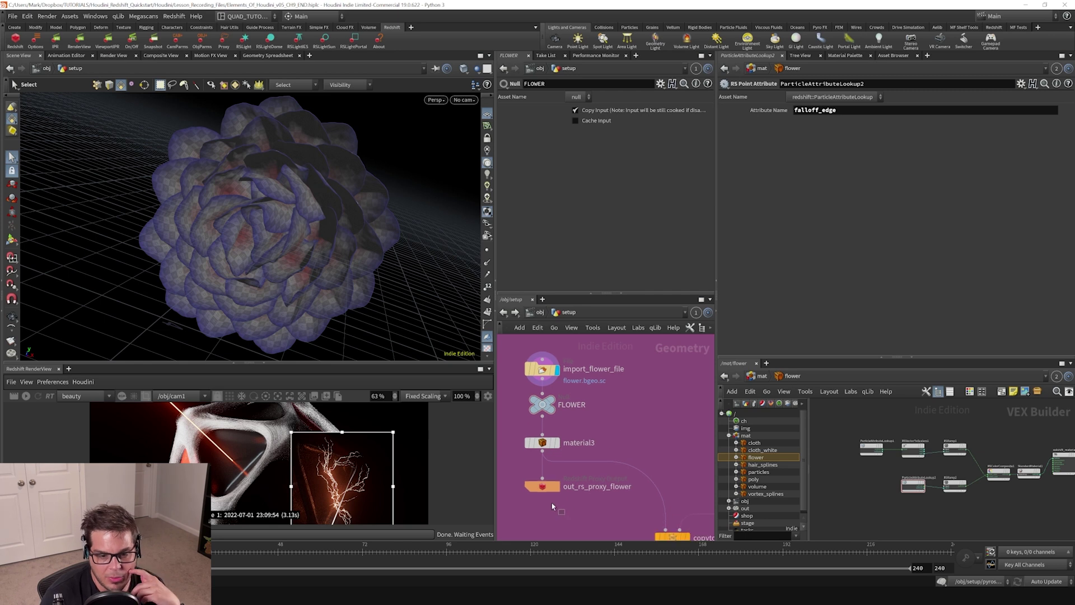
pyautogui.click(542, 486)
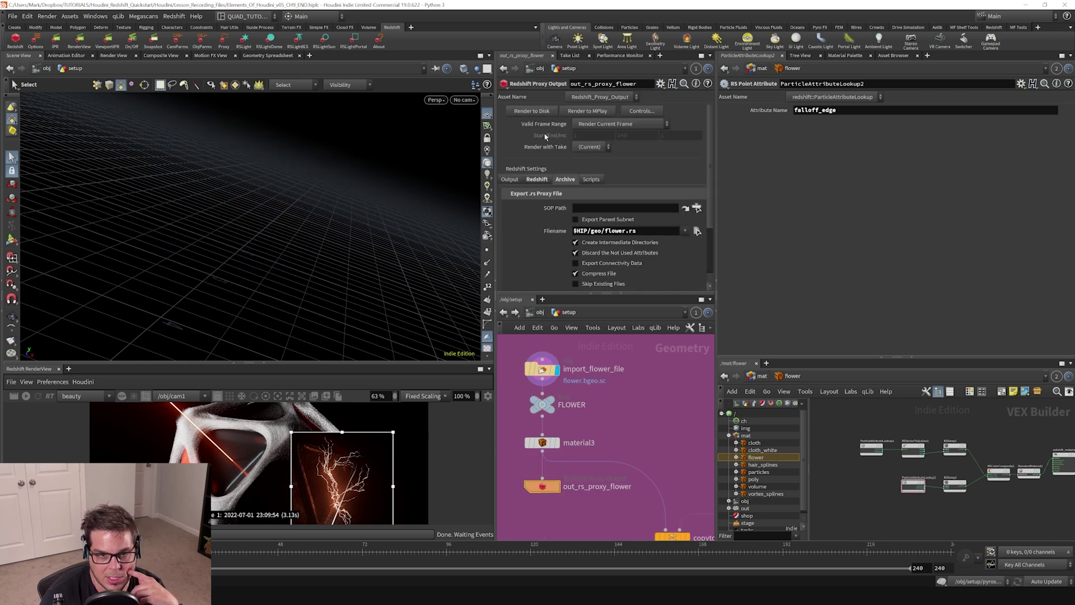
pyautogui.scroll(-5, 672, 417)
pyautogui.moveTo(672, 427); pyautogui.dragTo(629, 441, button='middle')
pyautogui.scroll(2, 578, 453)
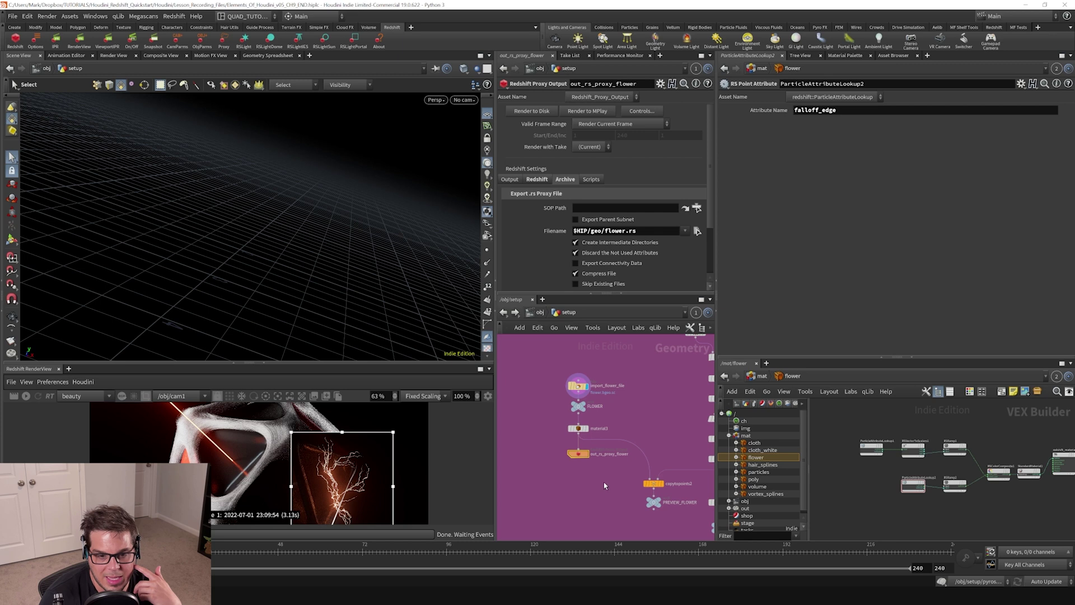
pyautogui.scroll(3, 594, 464)
pyautogui.click(584, 403)
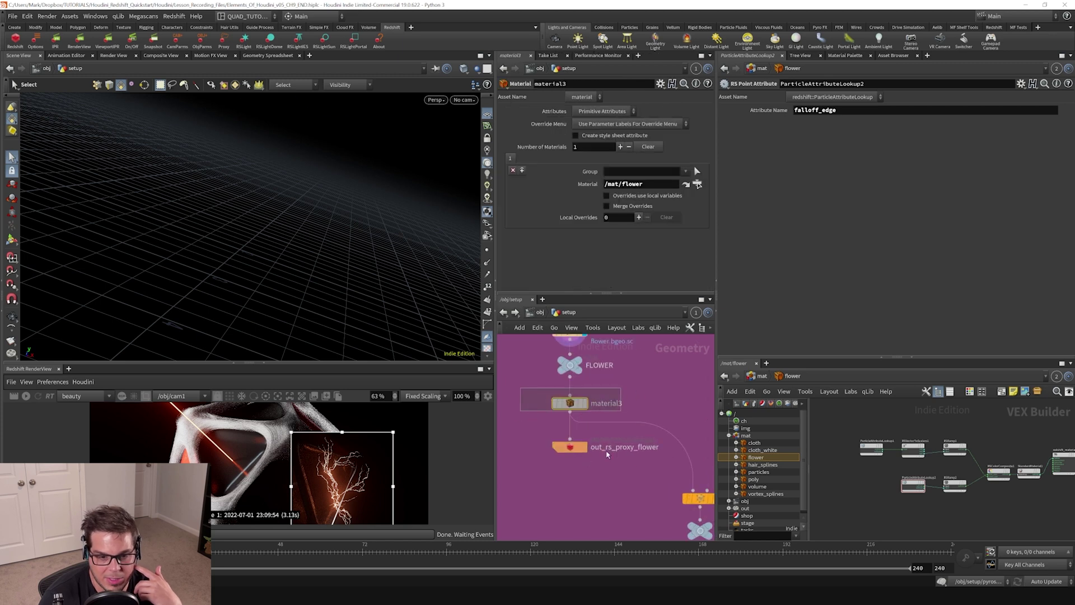
# Return to the object level and look at the scene through cam2
pyautogui.click(530, 314)
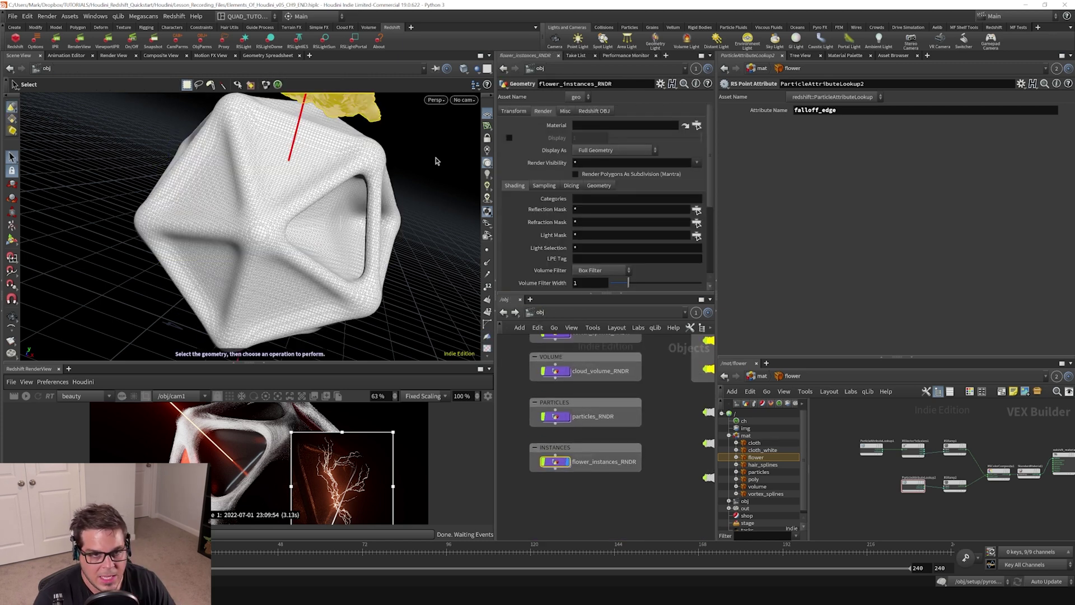
pyautogui.click(464, 99)
pyautogui.click(504, 151)
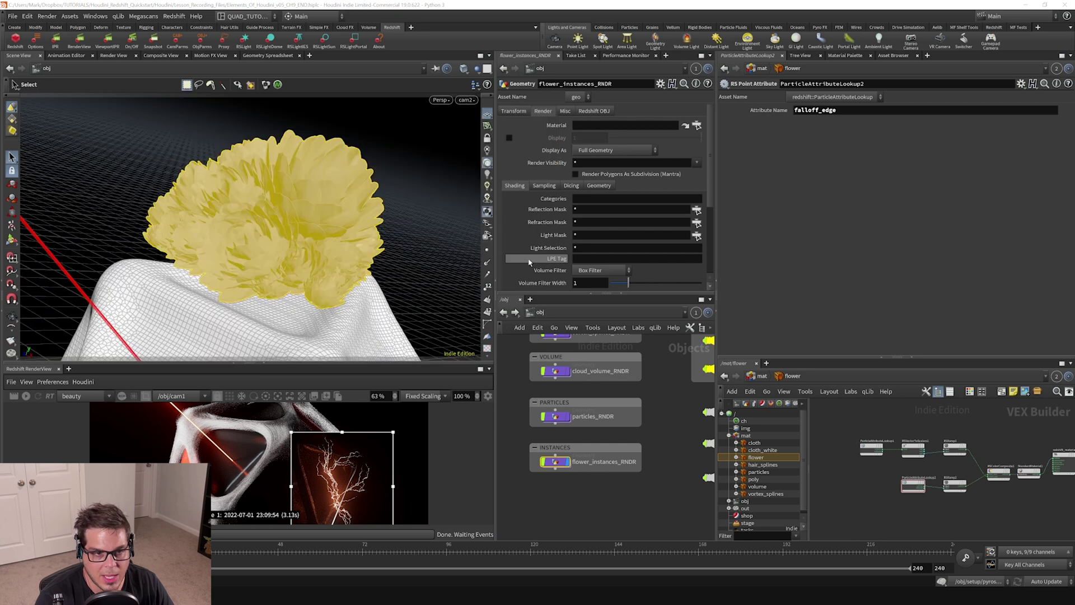
# Enlarge the Redshift RenderView, switch its camera to /obj/cam2, turn off the render region and inspect the rendered flowers up close
pyautogui.moveTo(174, 364); pyautogui.dragTo(166, 290)
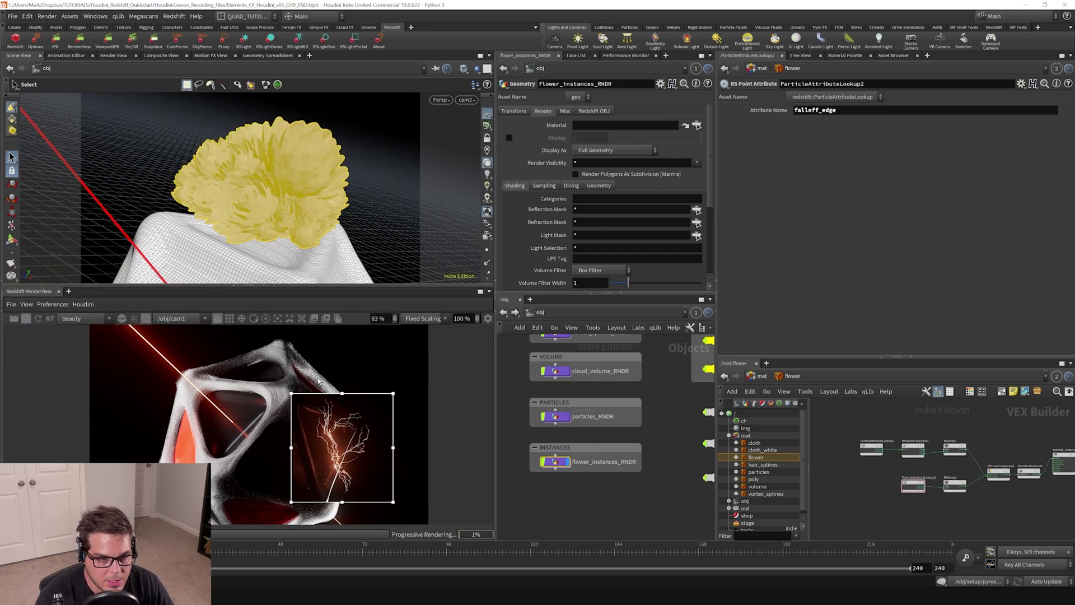
pyautogui.click(179, 318)
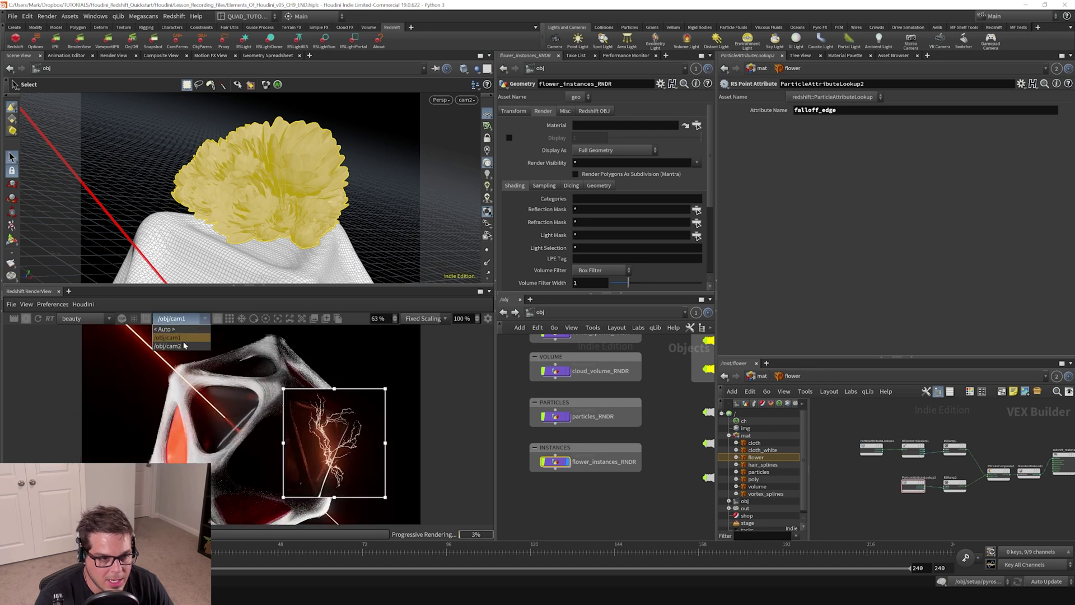
pyautogui.click(183, 345)
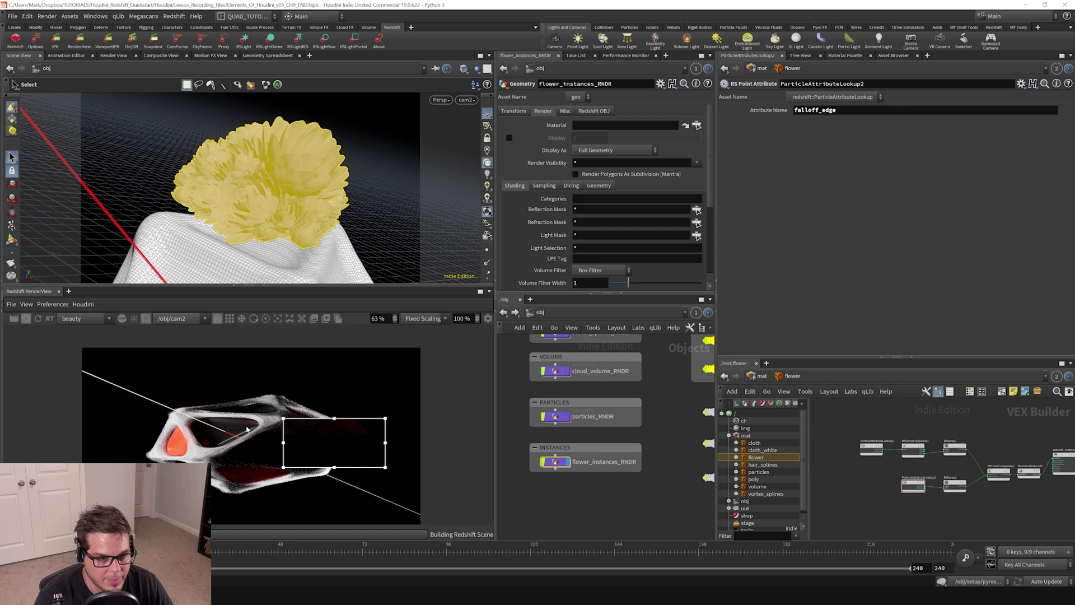
pyautogui.click(146, 319)
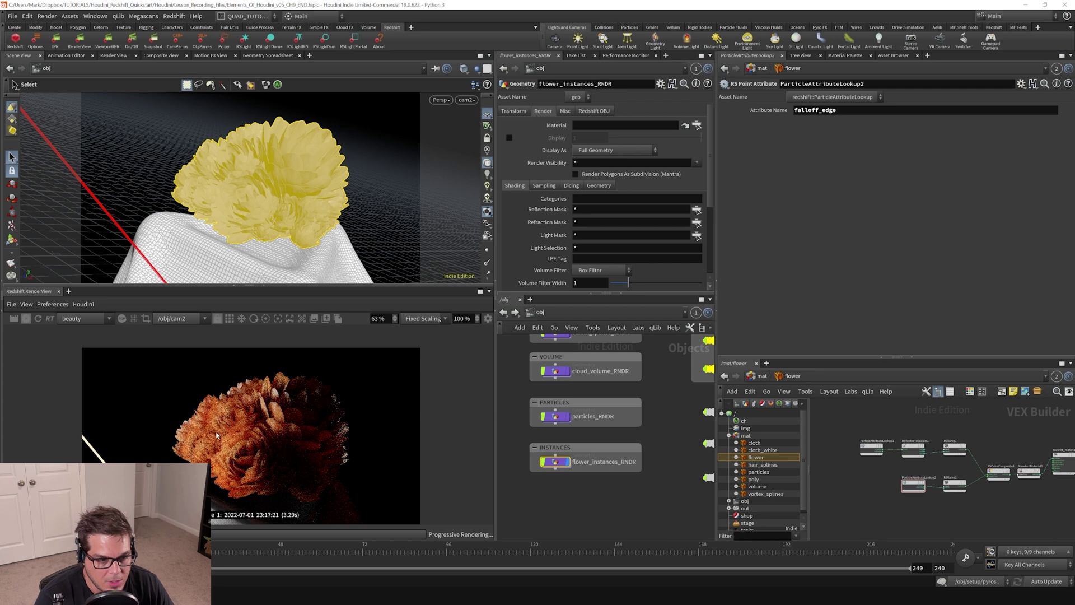
pyautogui.scroll(3, 250, 427)
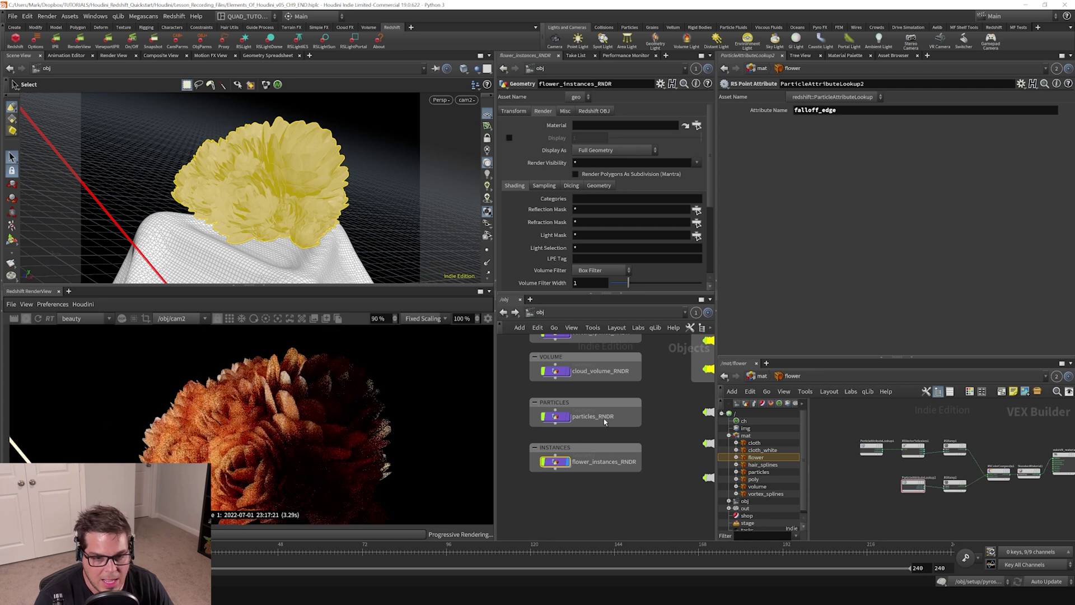
# Check the Material parameter in the render settings of flower_instances_RNDR
pyautogui.click(598, 126)
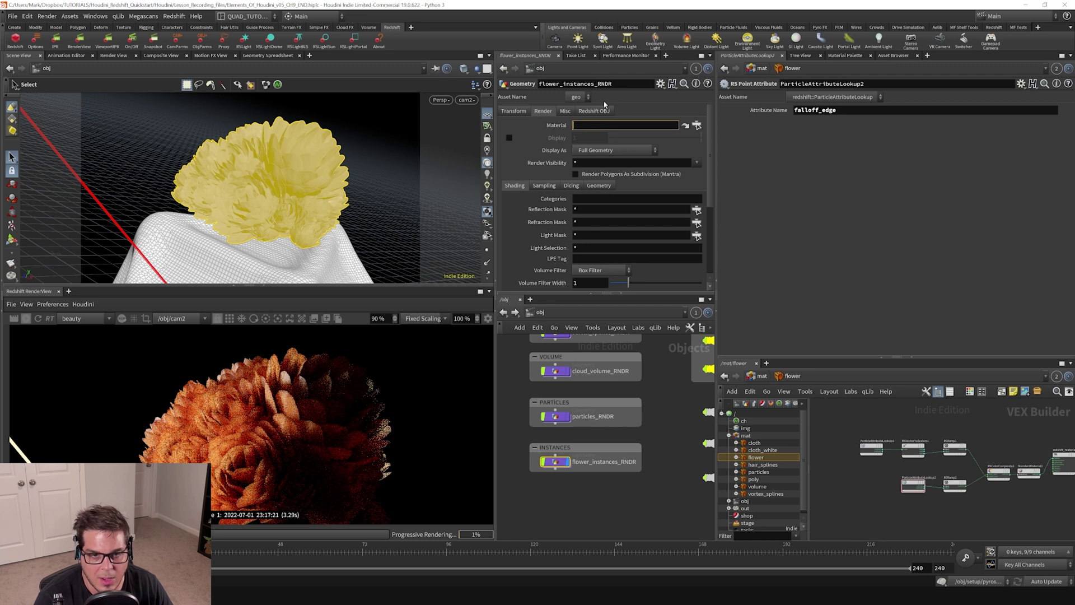